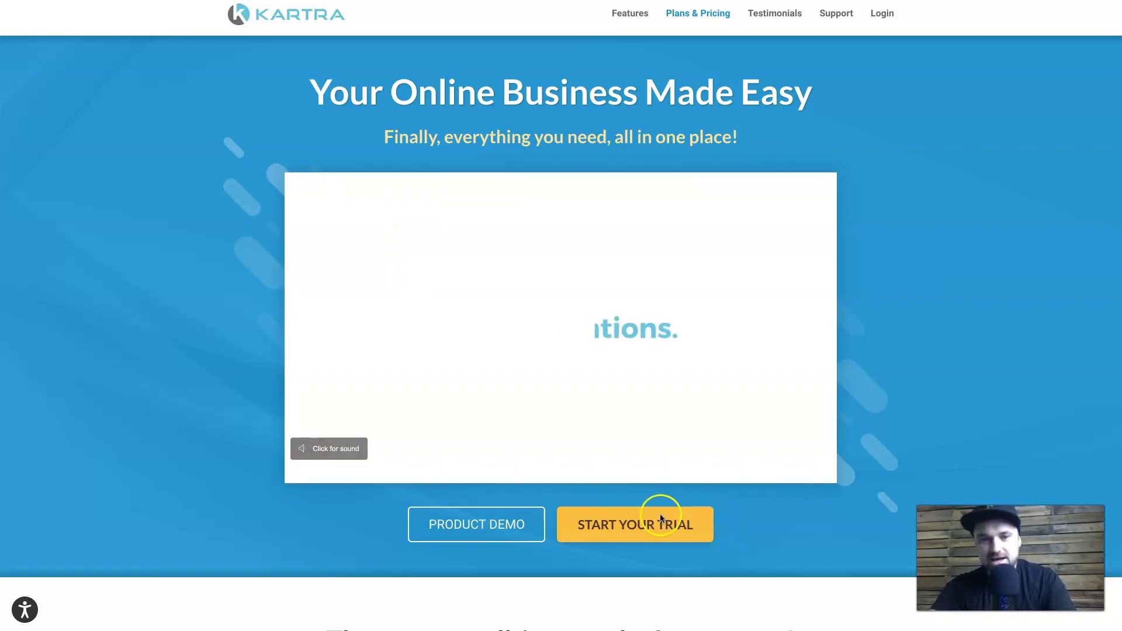
Start the trial sign-up and open checkout for the Starter plan's $1 14-day trial.
left_click(646, 525)
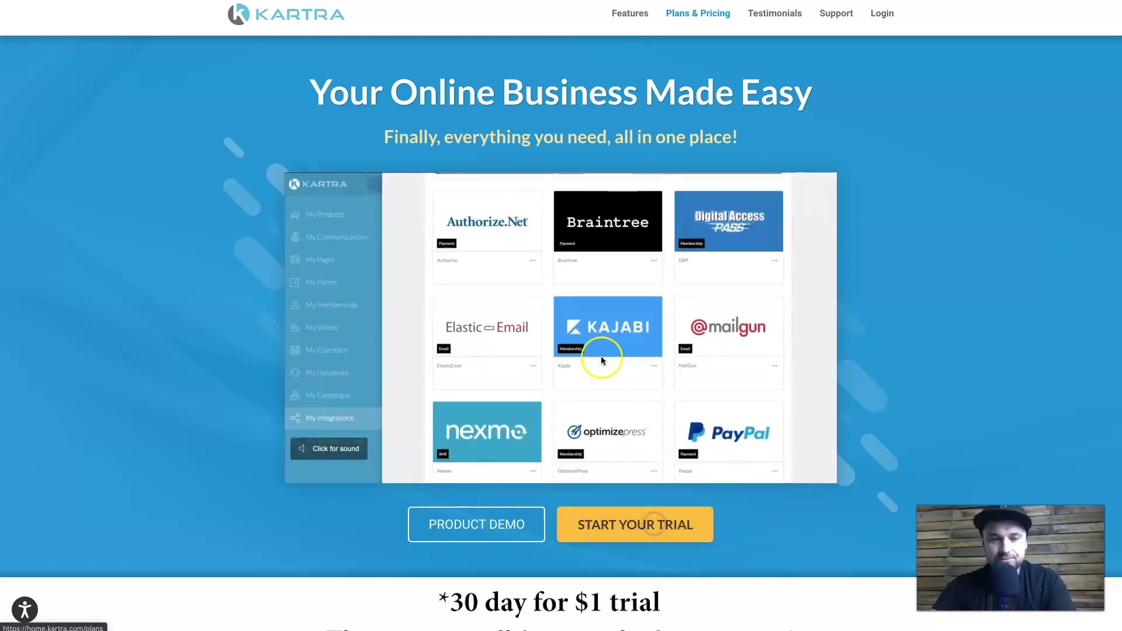
scroll(334, 408, "down", 3)
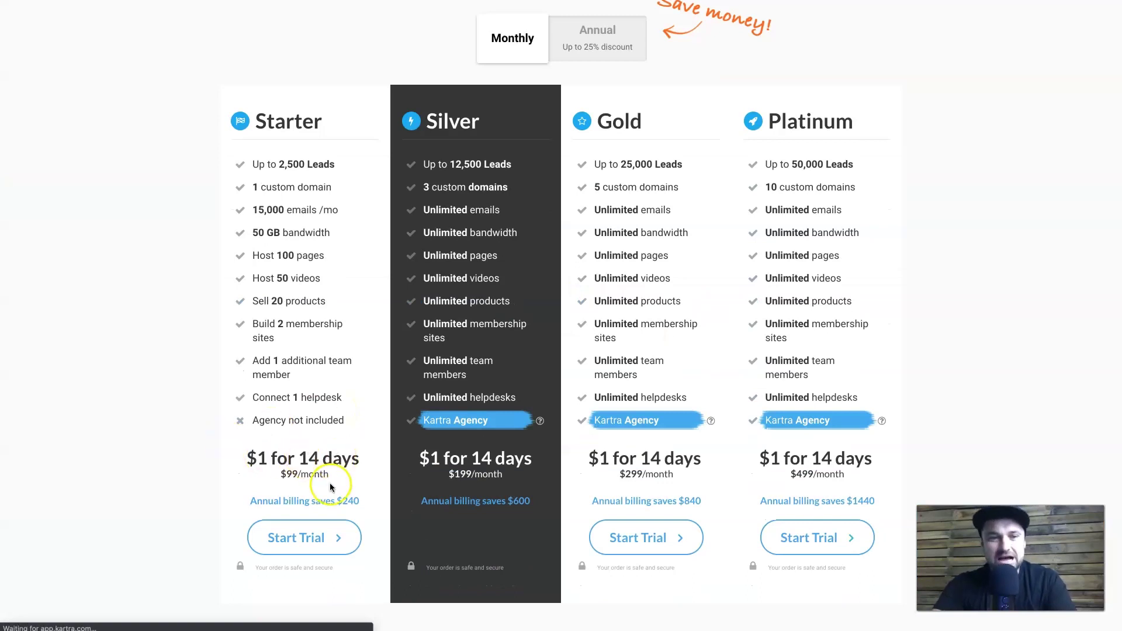
scroll(329, 483, "down", 1)
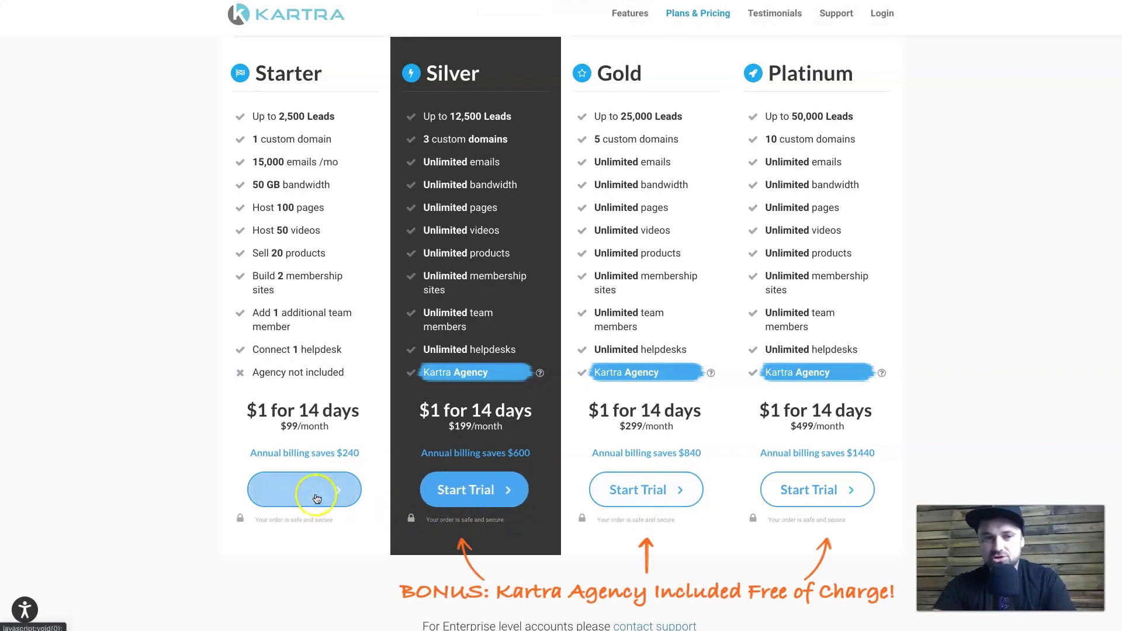
left_click(331, 497)
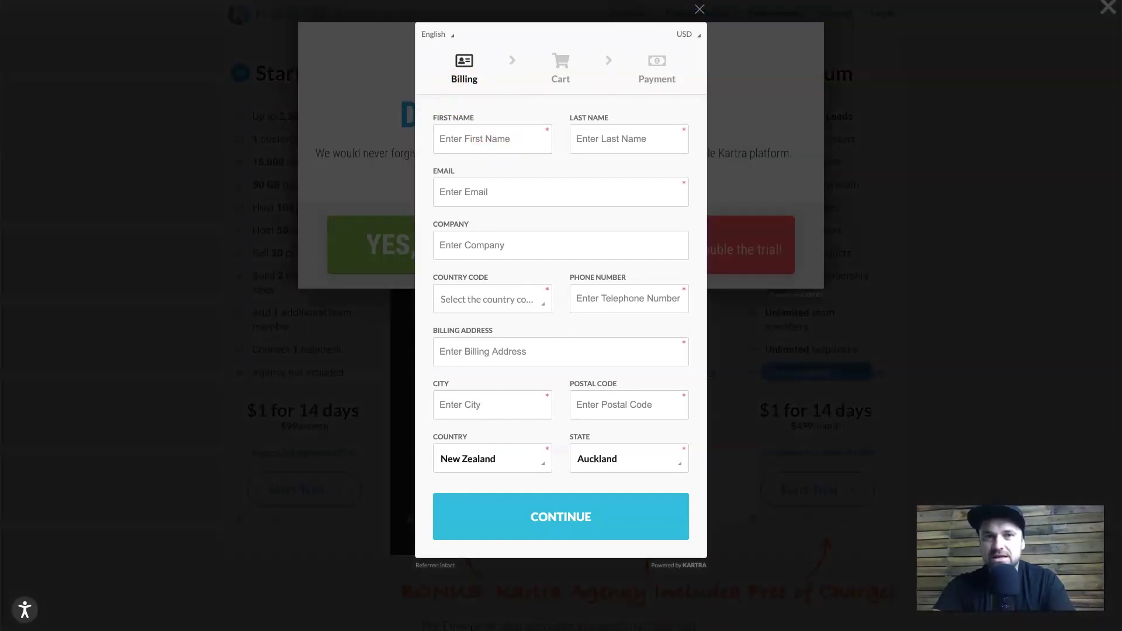
Close the billing form and accept the Double Your Trial 30-day offer.
left_click(700, 10)
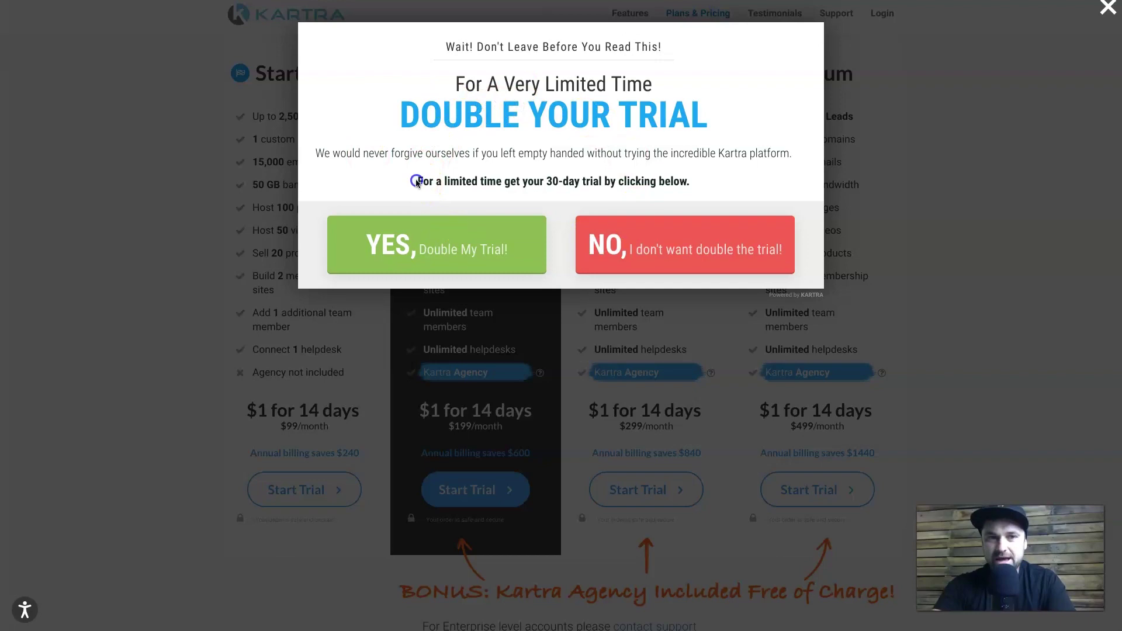
left_click_drag(418, 180, 680, 179)
left_click(463, 243)
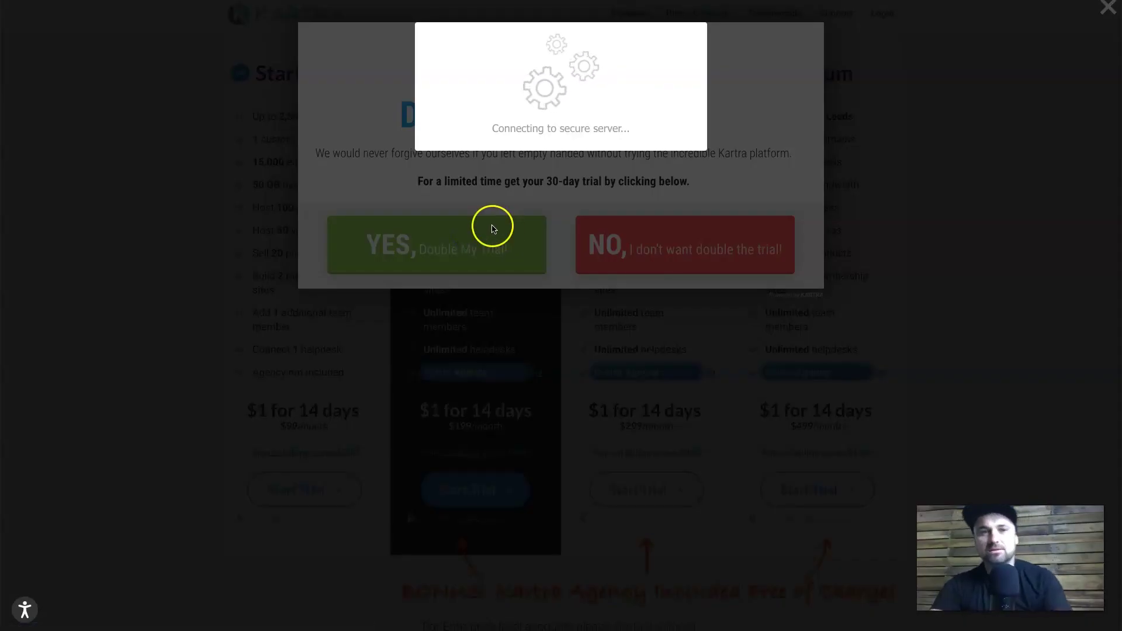
Close the checkout cart and dismiss the Double Your Trial popup.
left_click_drag(437, 236, 496, 233)
left_click(548, 218)
left_click(700, 9)
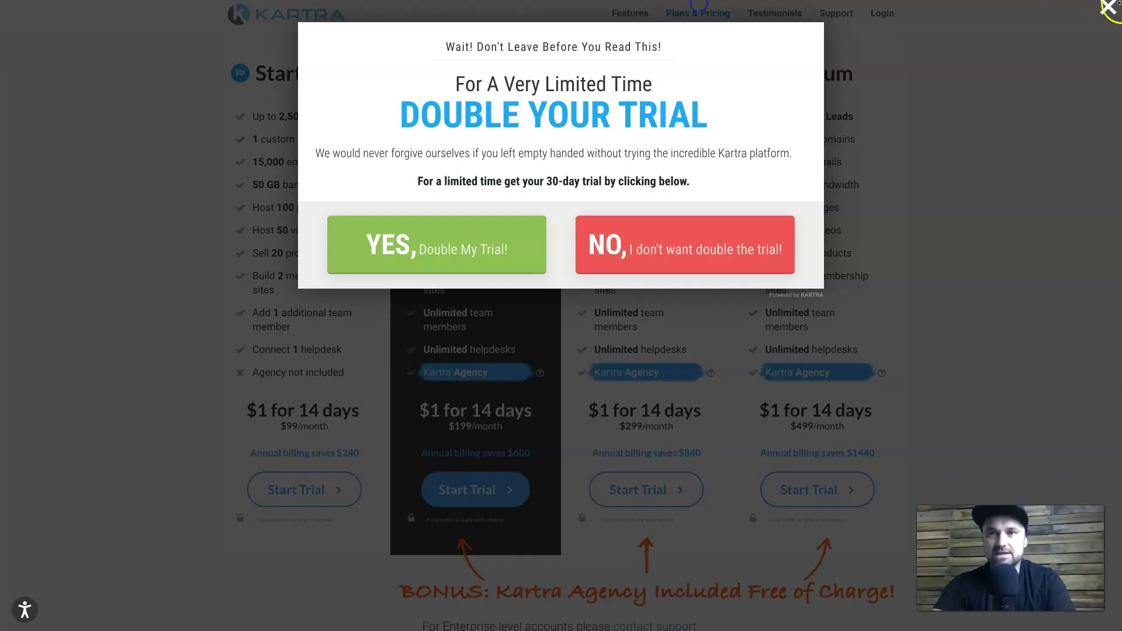
left_click(1114, 6)
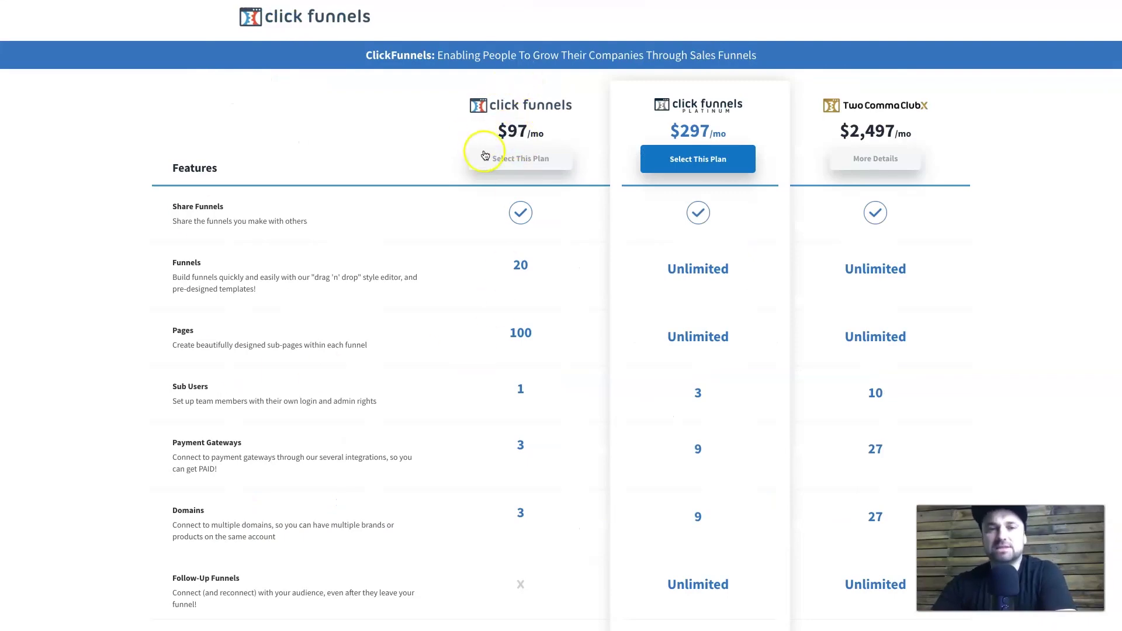
left_click_drag(495, 133, 566, 131)
left_click(566, 131)
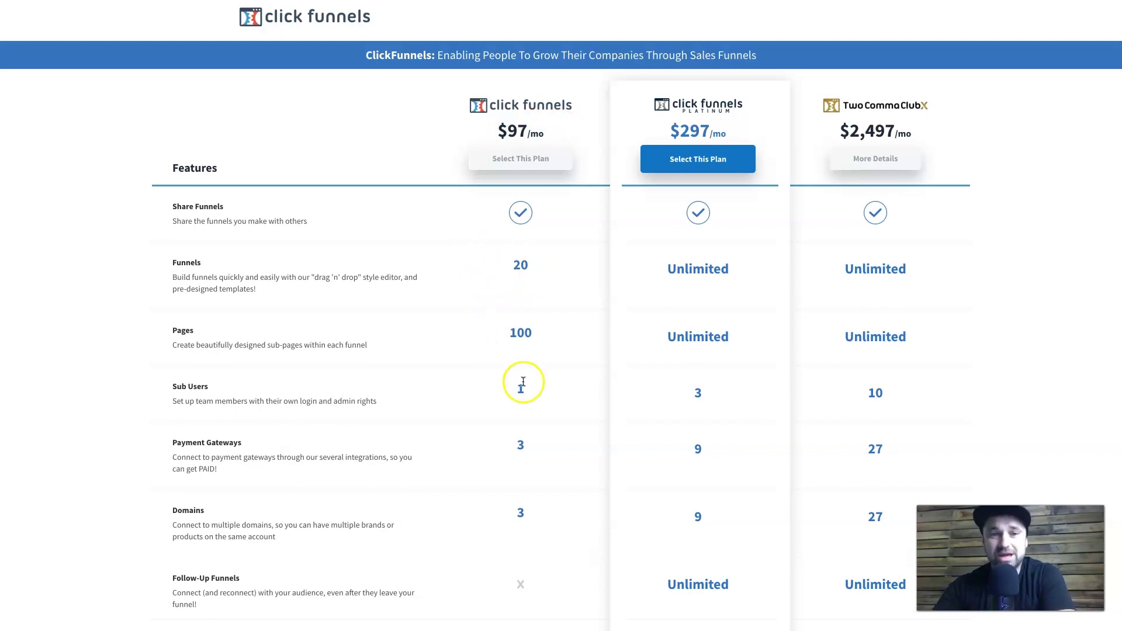
scroll(523, 381, "down", 1)
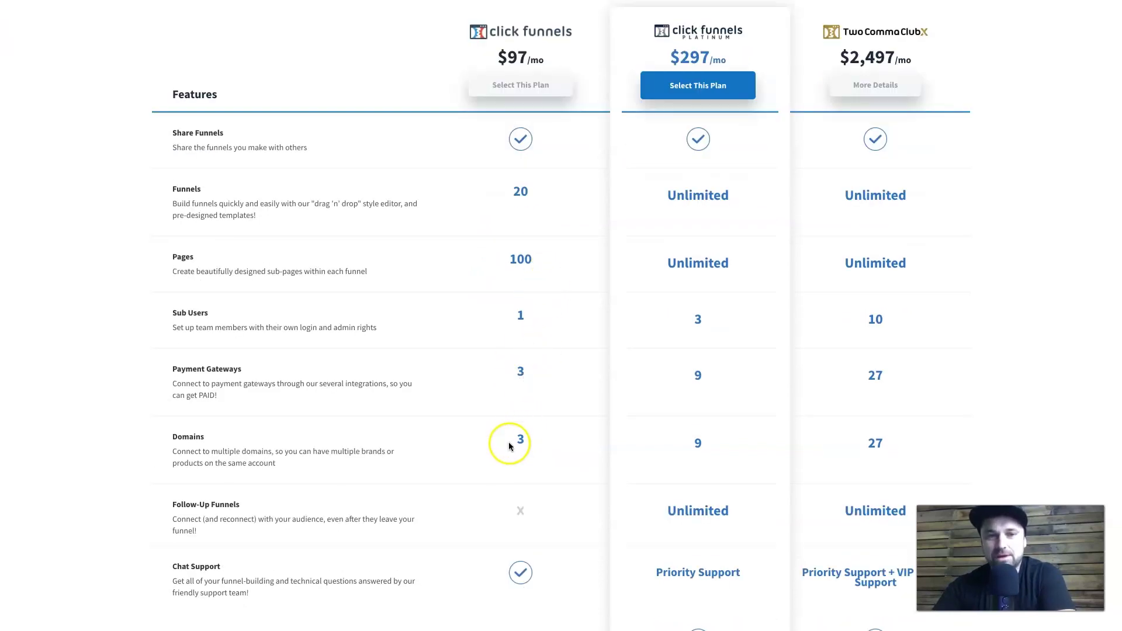
scroll(546, 438, "down", 2)
scroll(545, 438, "up", 3)
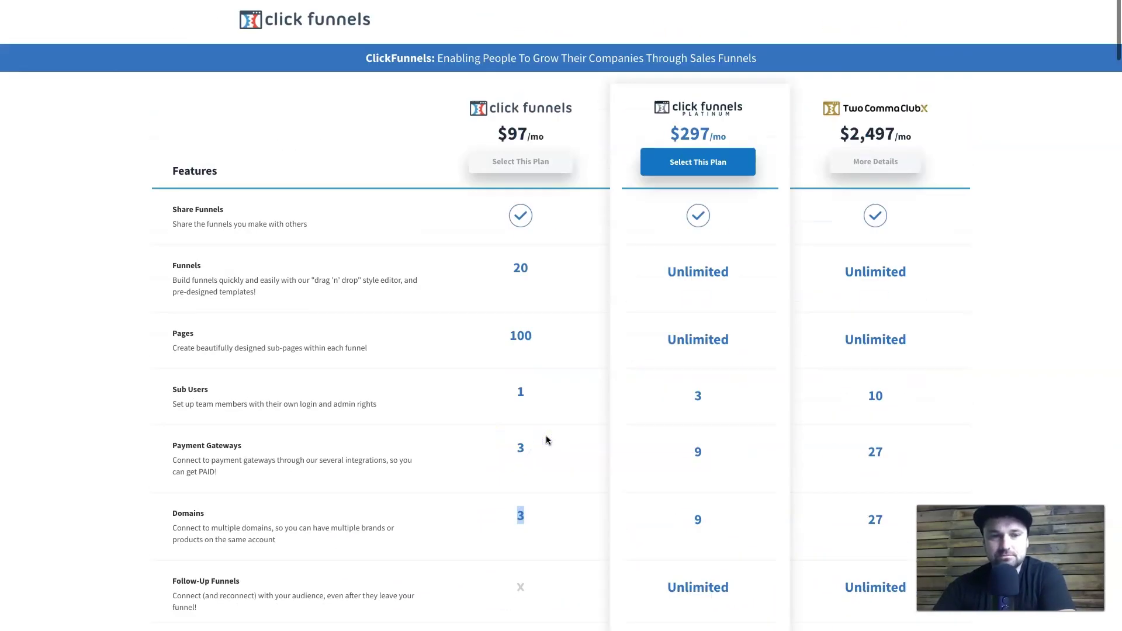
left_click(686, 131)
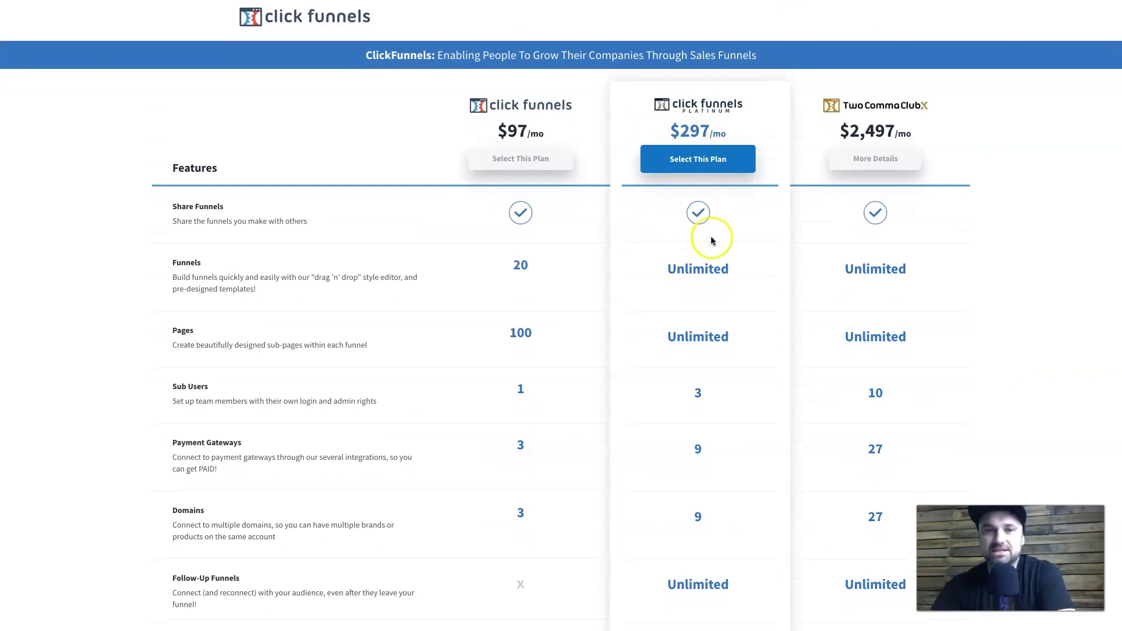
scroll(721, 431, "down", 1)
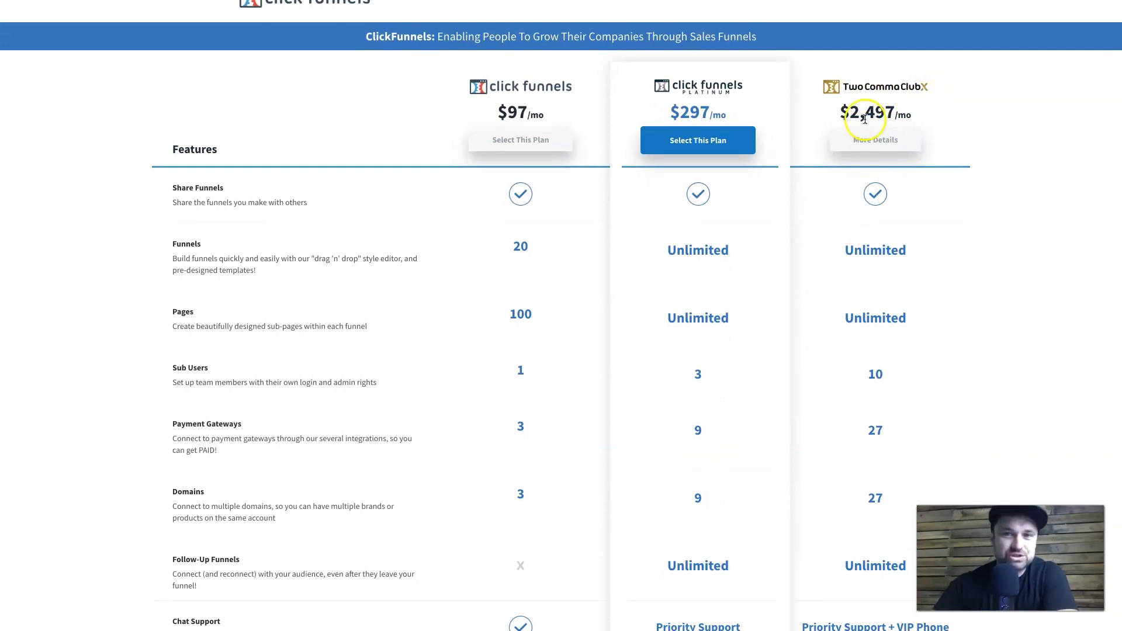
scroll(890, 433, "up", 1)
scroll(891, 437, "down", 8)
scroll(890, 433, "up", 8)
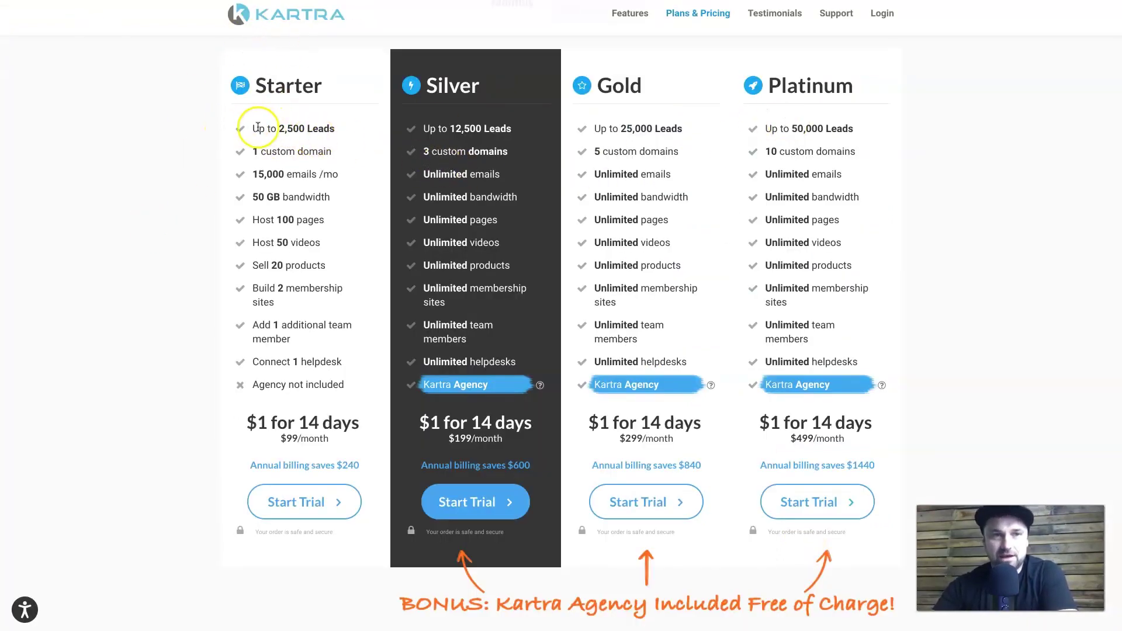
Review the Starter plan limits: up to 2,500 leads, 50 hosted videos and 1 custom domain.
left_click_drag(255, 127, 374, 125)
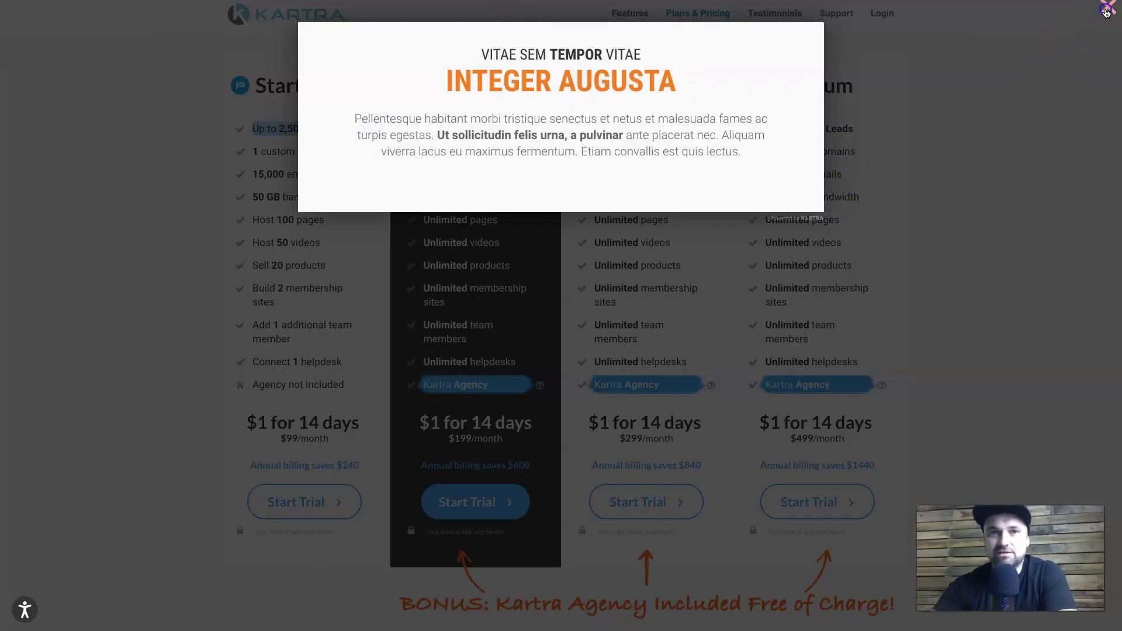
left_click(1106, 10)
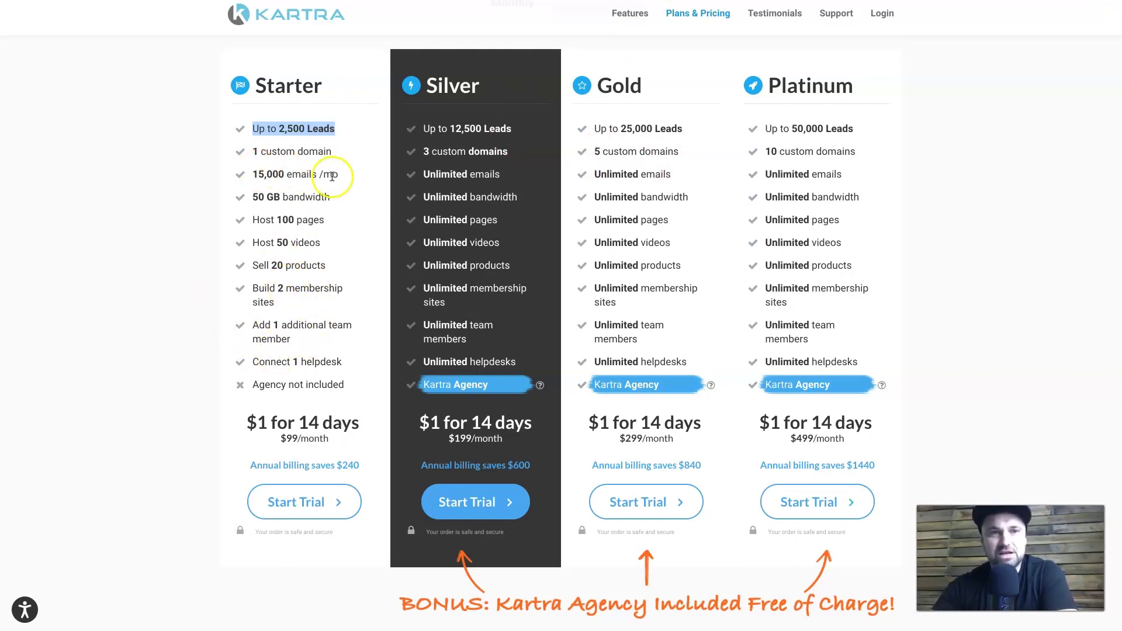
left_click(330, 134)
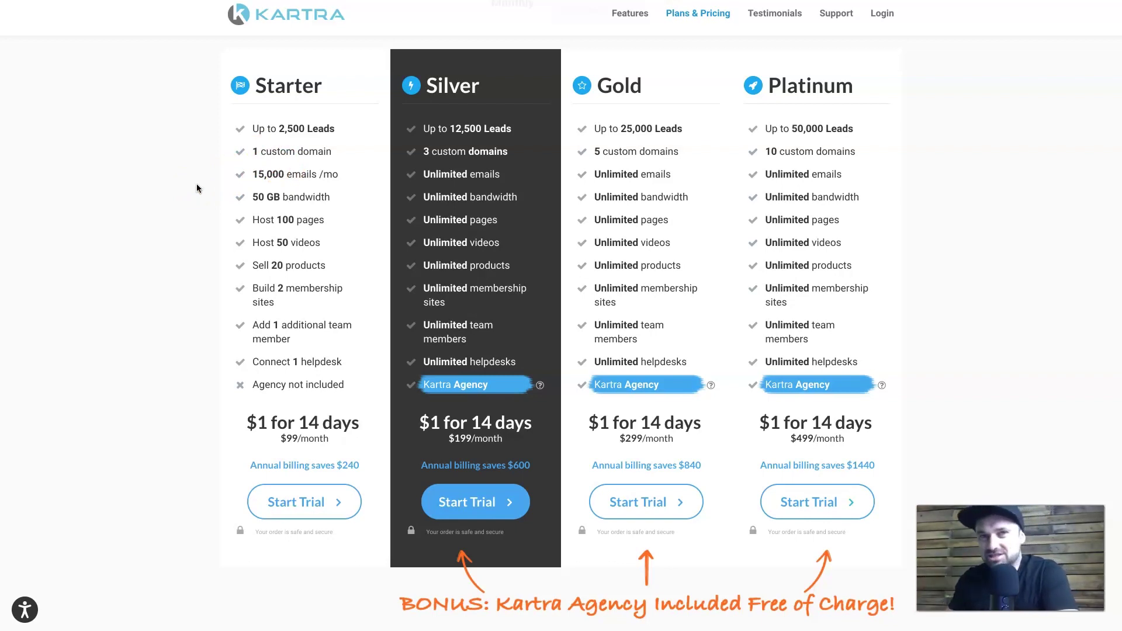
left_click_drag(254, 251, 304, 245)
left_click(308, 263)
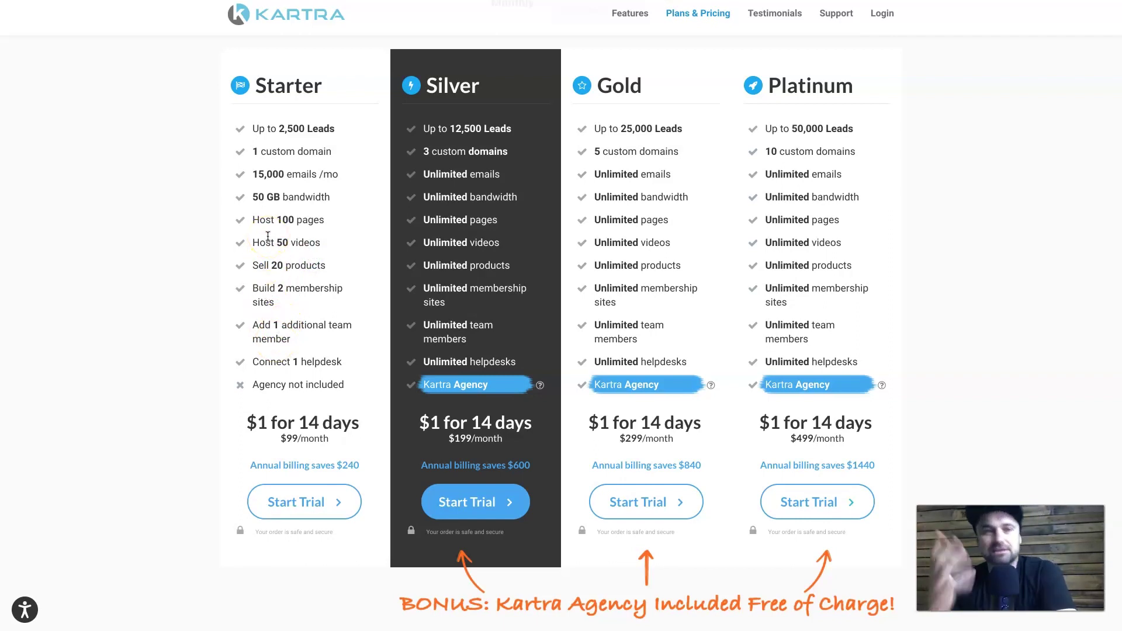
left_click_drag(254, 149, 350, 155)
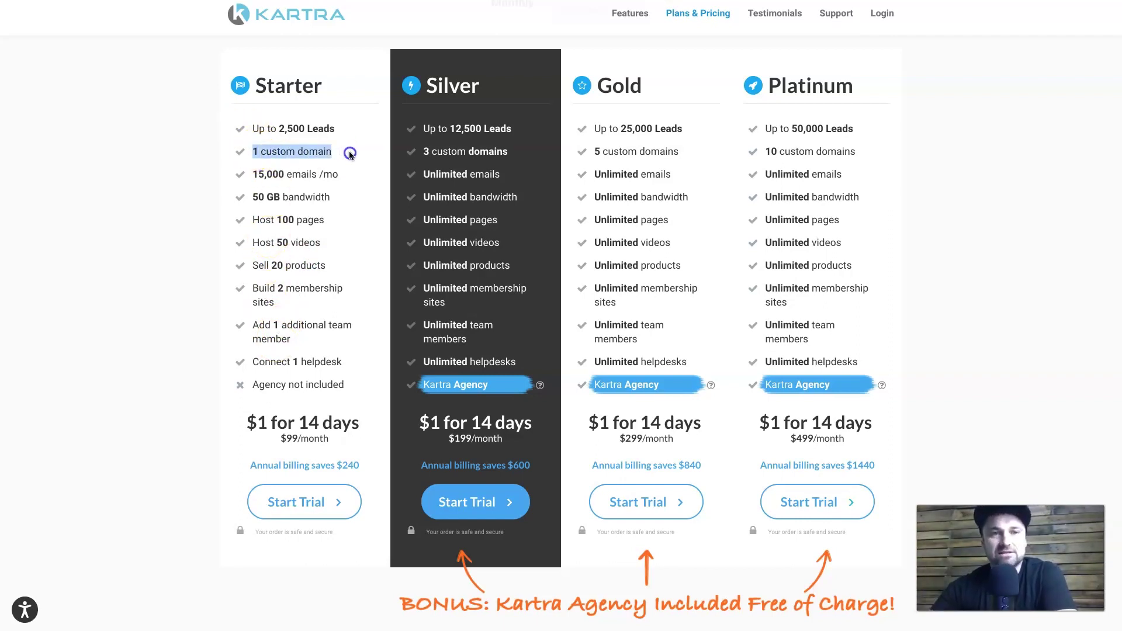
left_click(351, 154)
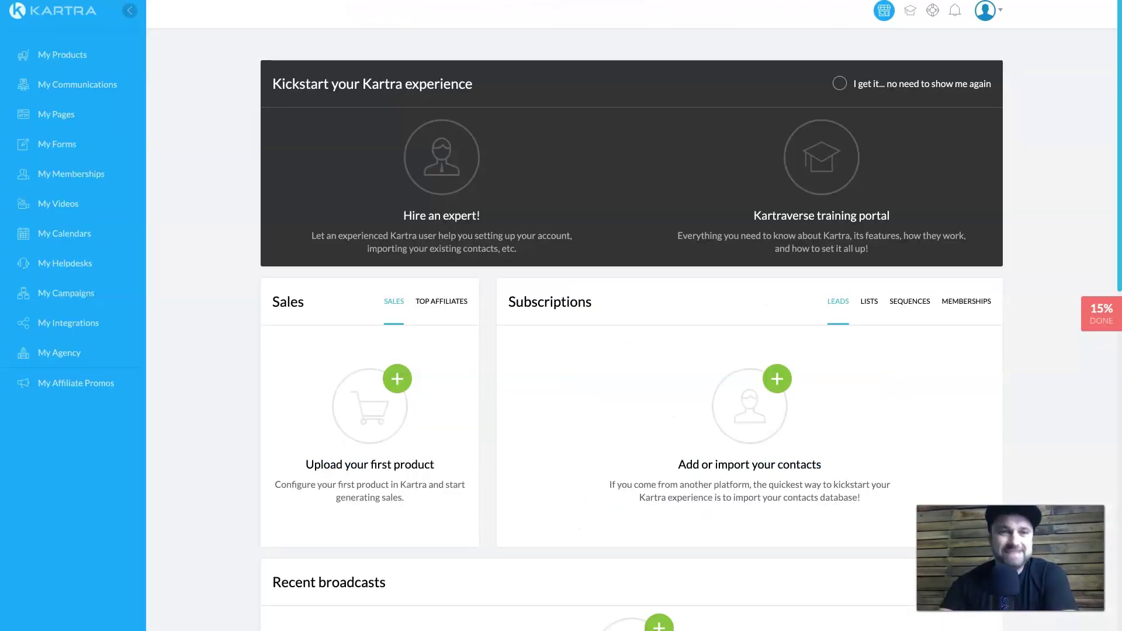
Scroll through the Kartra dashboard, viewing Top Affiliates in the Sales panel.
scroll(345, 339, "down", 5)
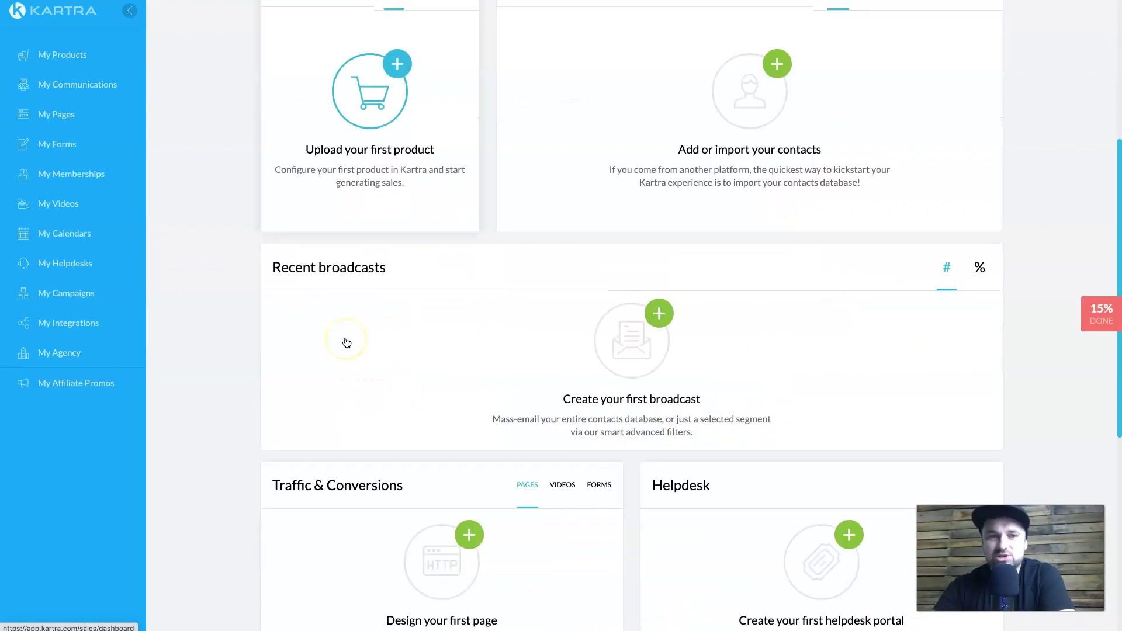
scroll(346, 343, "up", 3)
scroll(355, 206, "up", 1)
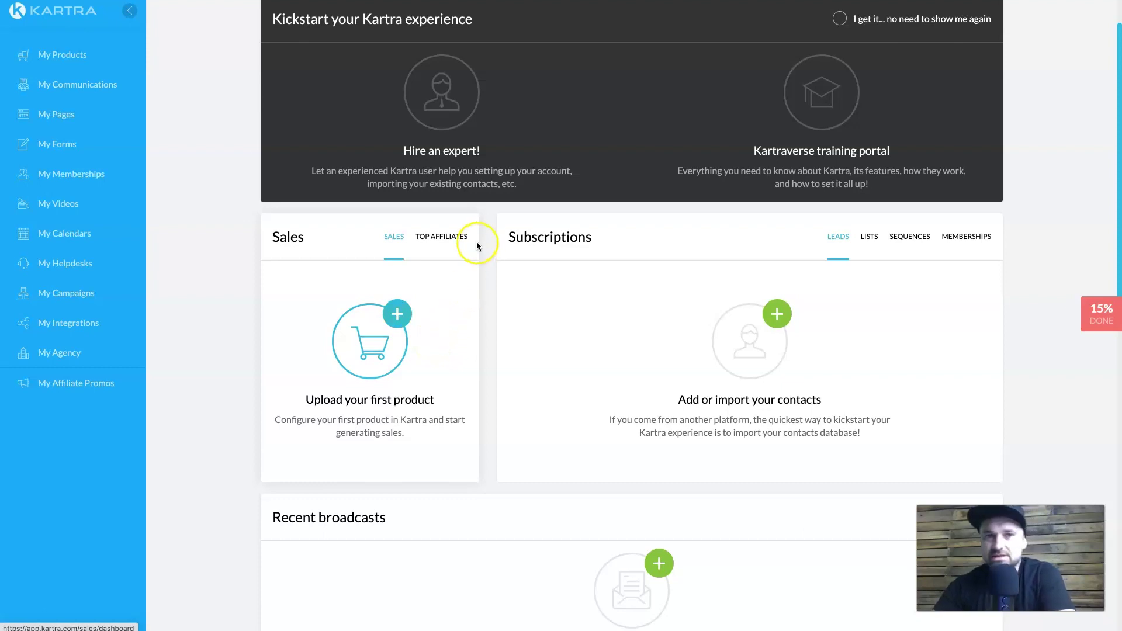
left_click(452, 236)
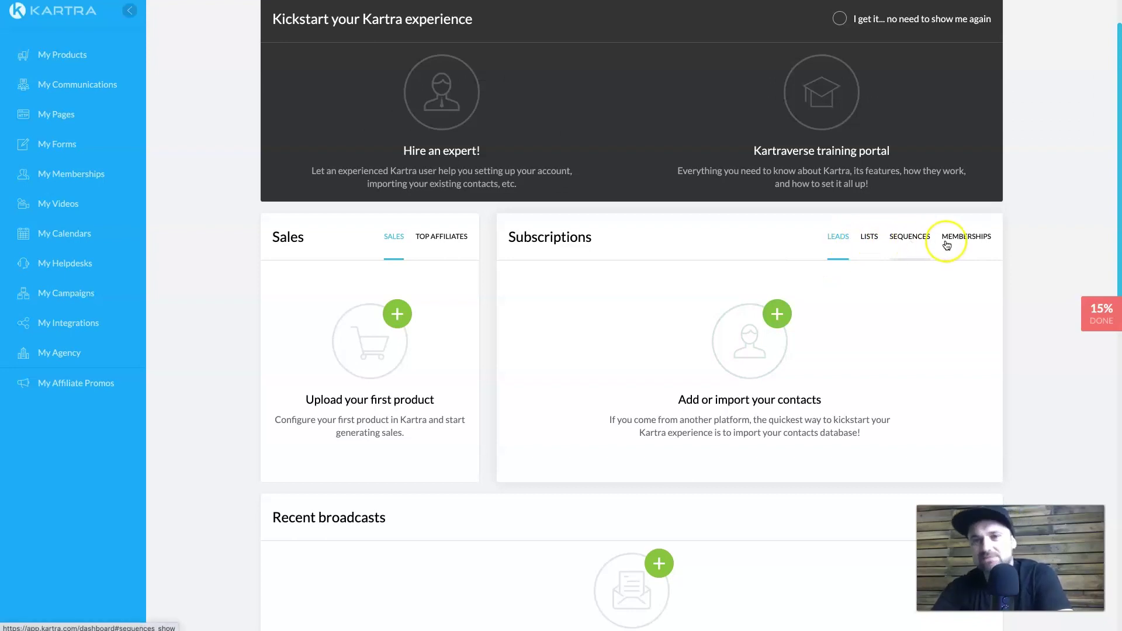
scroll(951, 351, "down", 4)
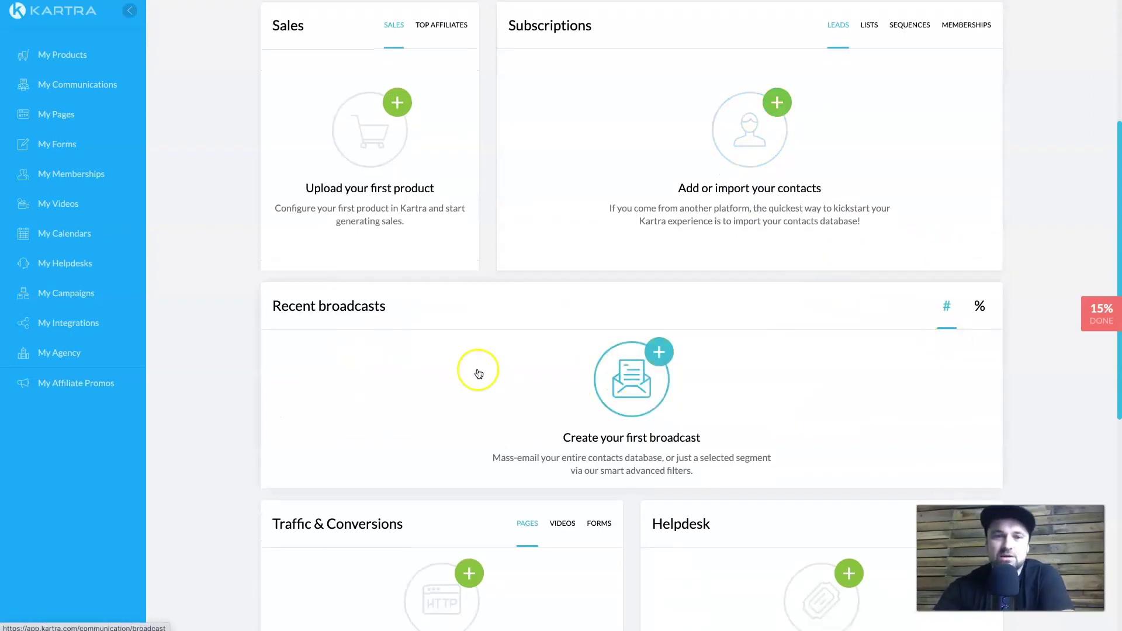
scroll(485, 386, "down", 2)
scroll(474, 390, "down", 1)
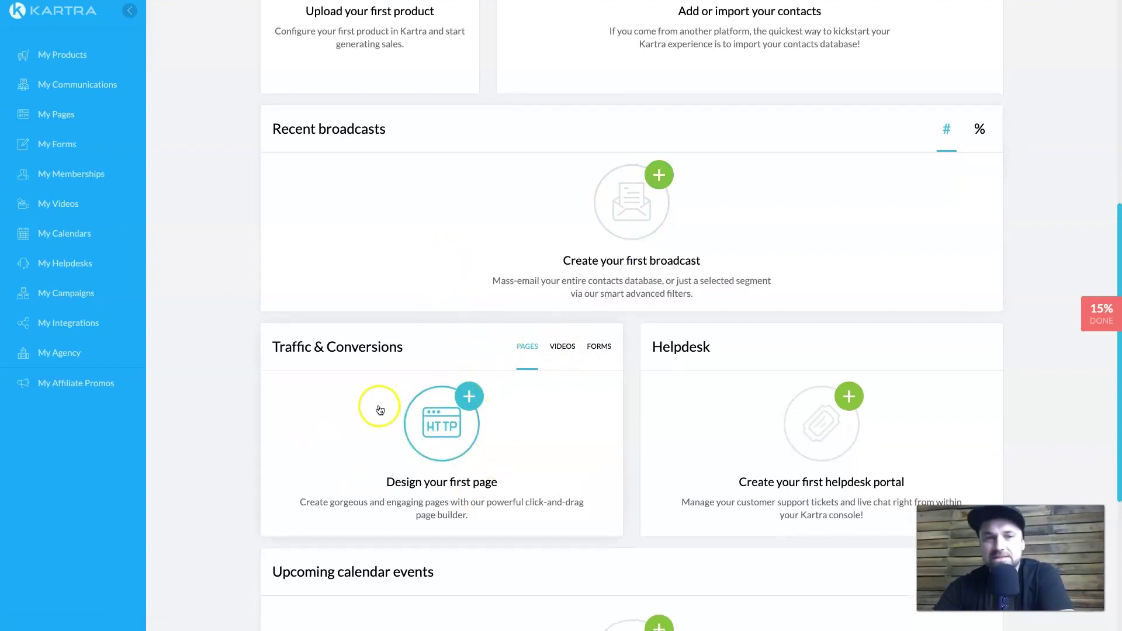
scroll(368, 429, "down", 2)
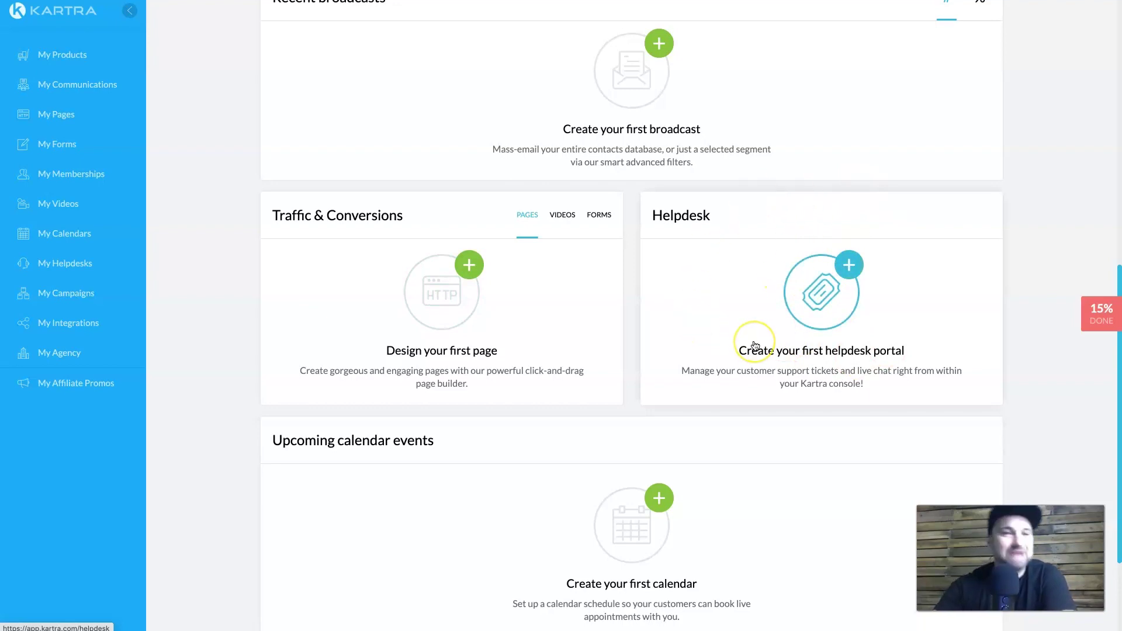
scroll(754, 346, "down", 2)
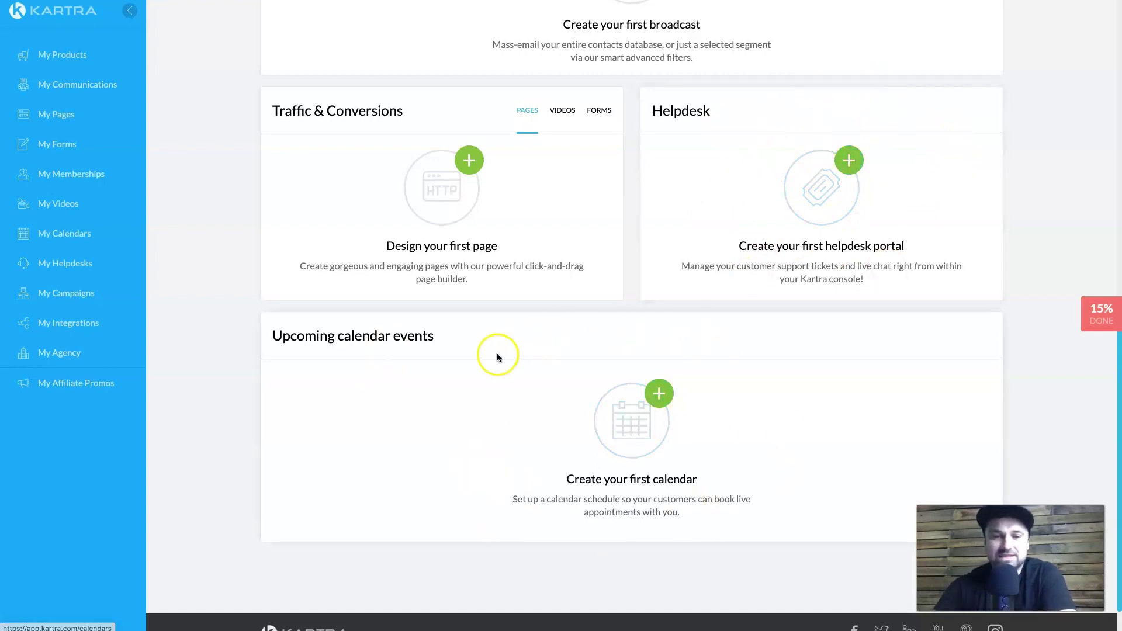
scroll(766, 520, "up", 3)
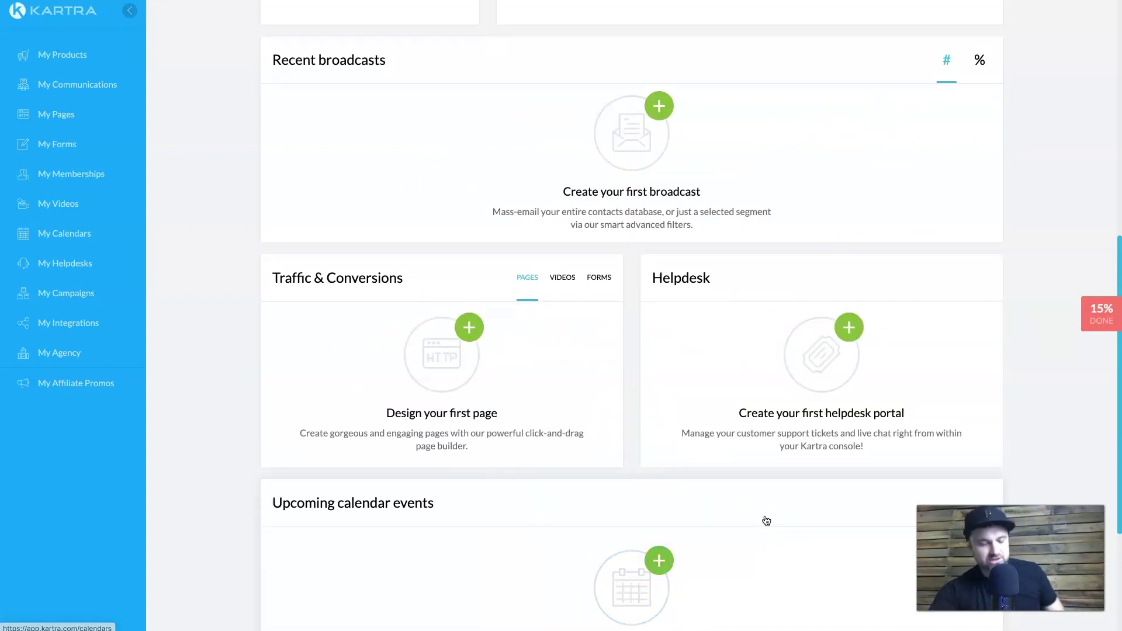
Switch to the ClickFunnels dashboard for comparison.
left_click(492, 349)
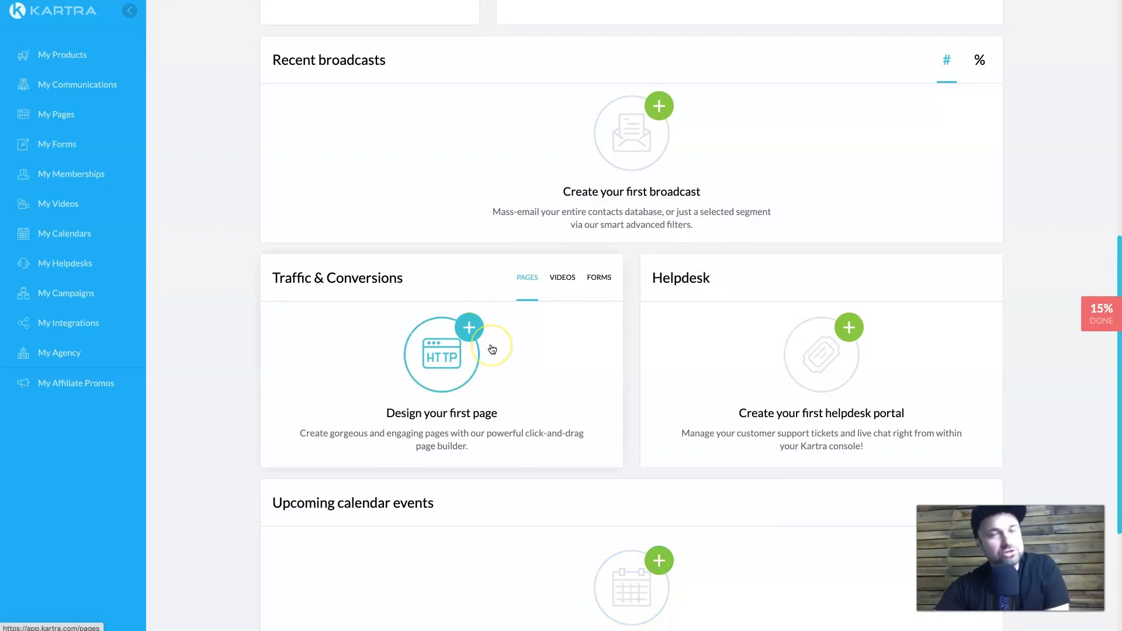
scroll(492, 349, "up", 2)
scroll(492, 349, "down", 4)
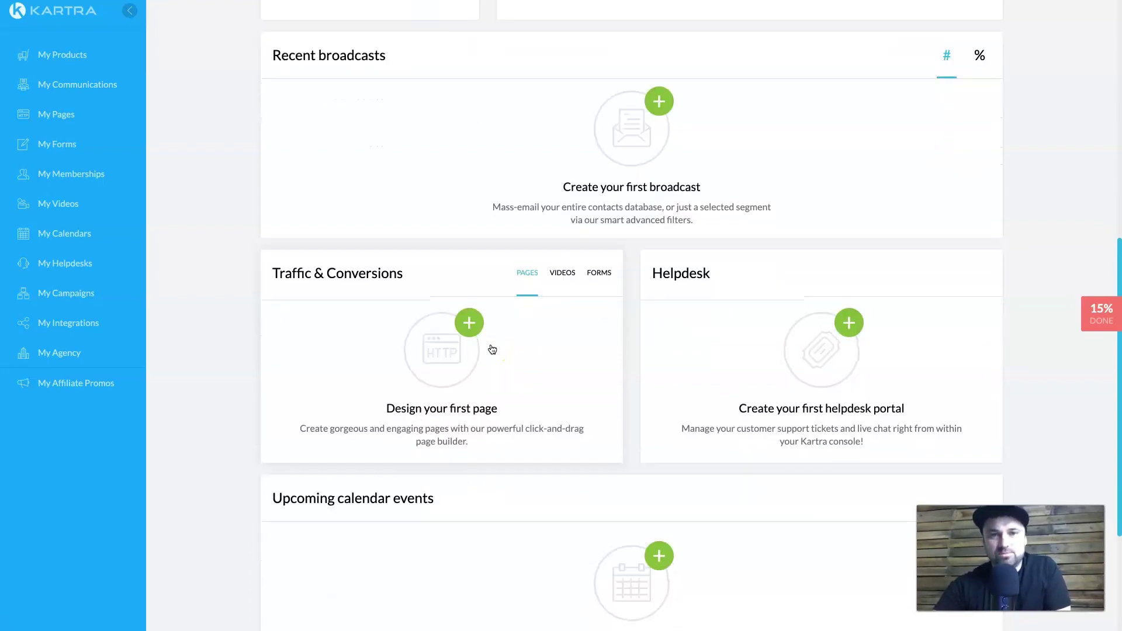
scroll(492, 349, "up", 6)
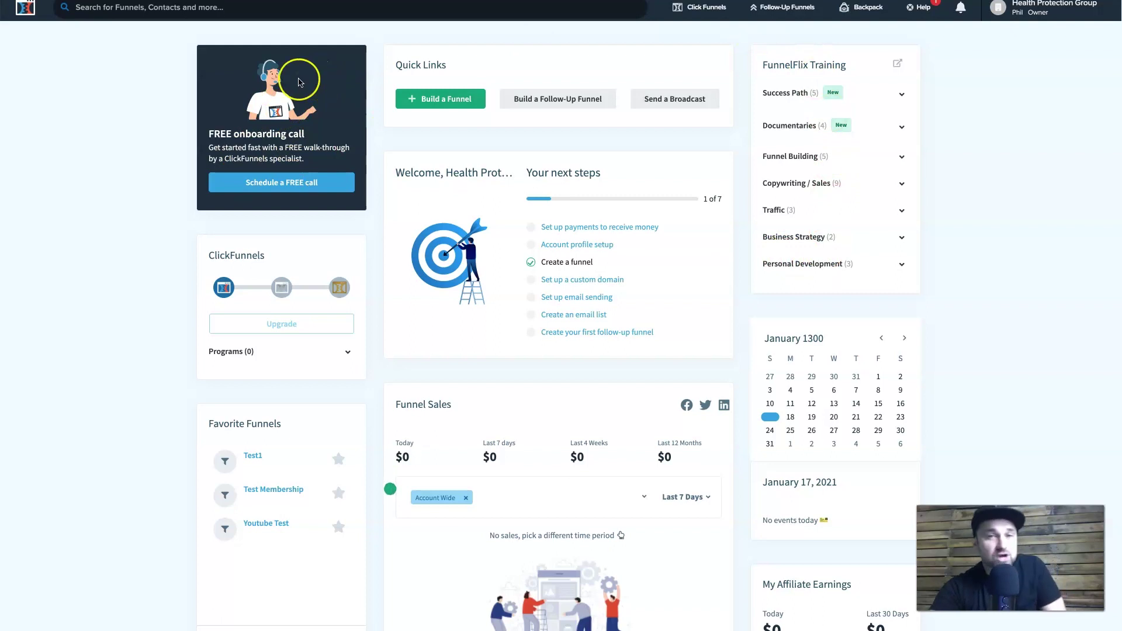
Scroll through the ClickFunnels funnels, sales and stats sections, then back up to the top.
left_click(294, 182)
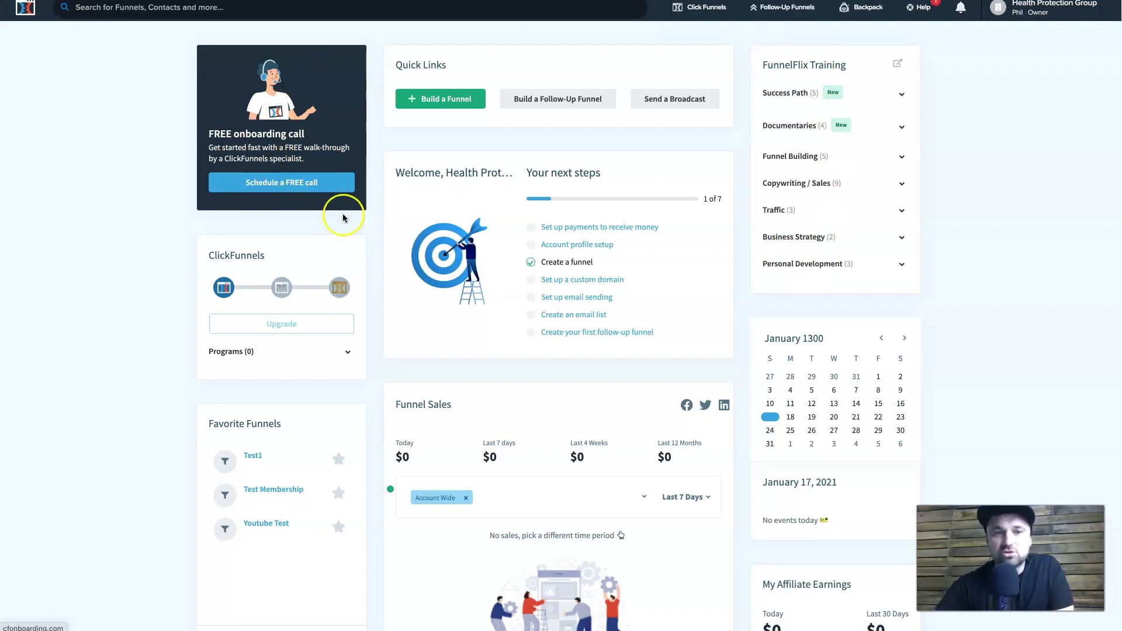
scroll(350, 222, "down", 2)
scroll(216, 410, "down", 2)
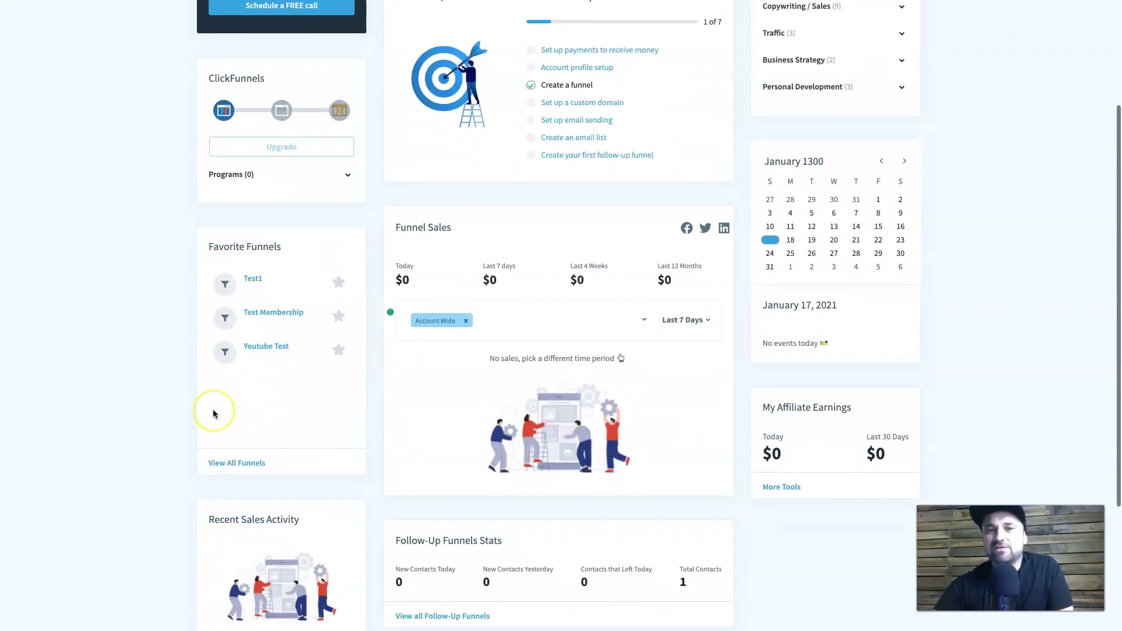
scroll(421, 535, "down", 2)
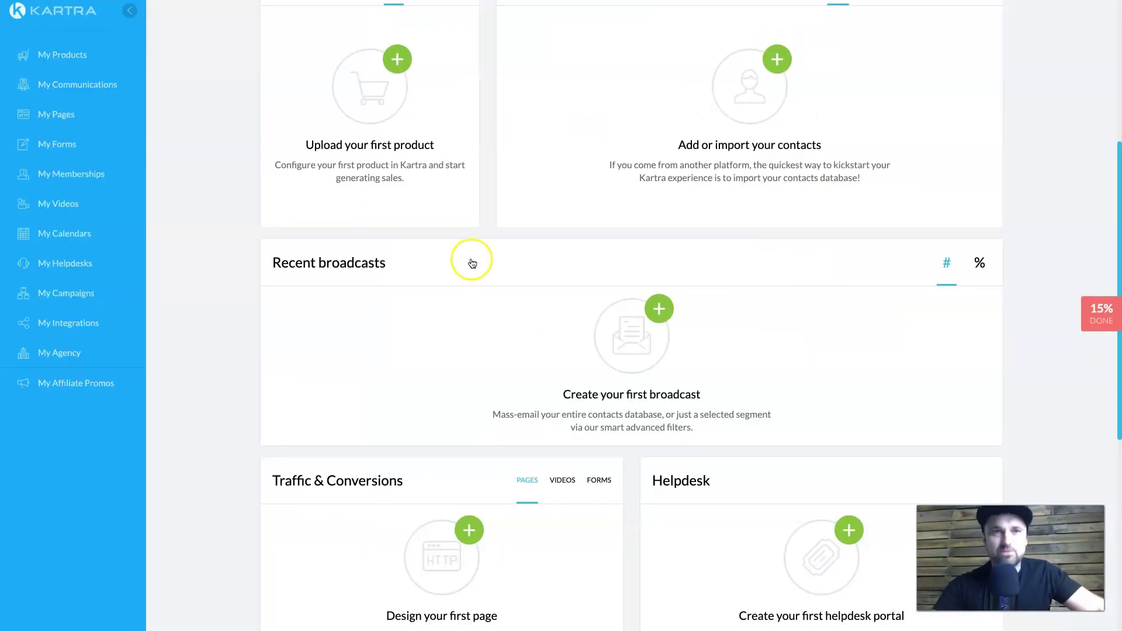
scroll(518, 395, "up", 5)
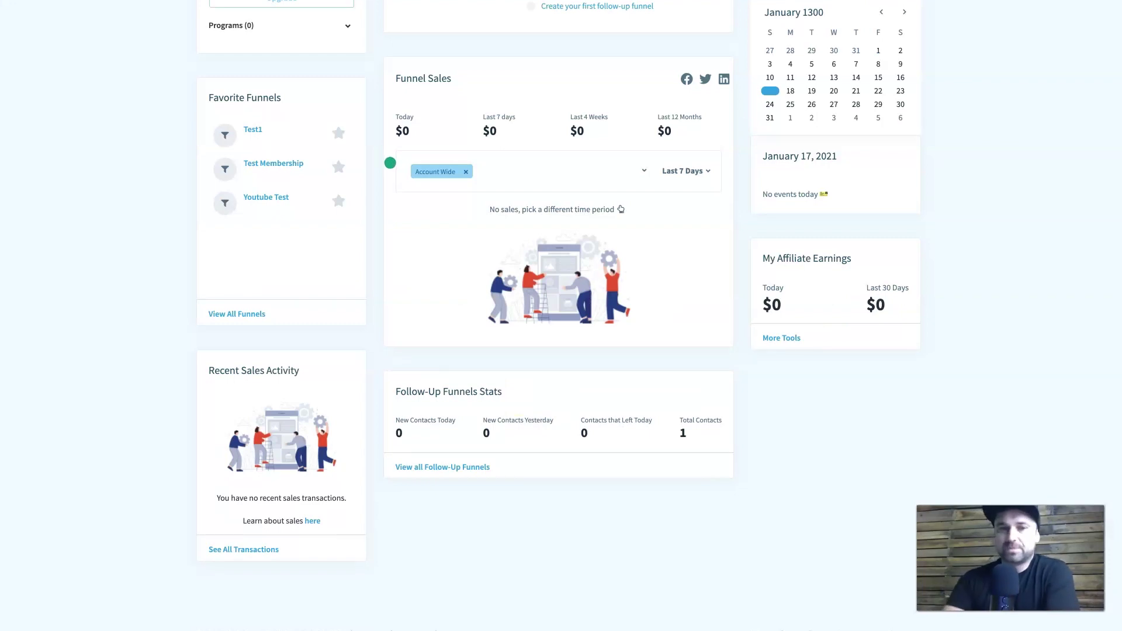
scroll(558, 301, "up", 5)
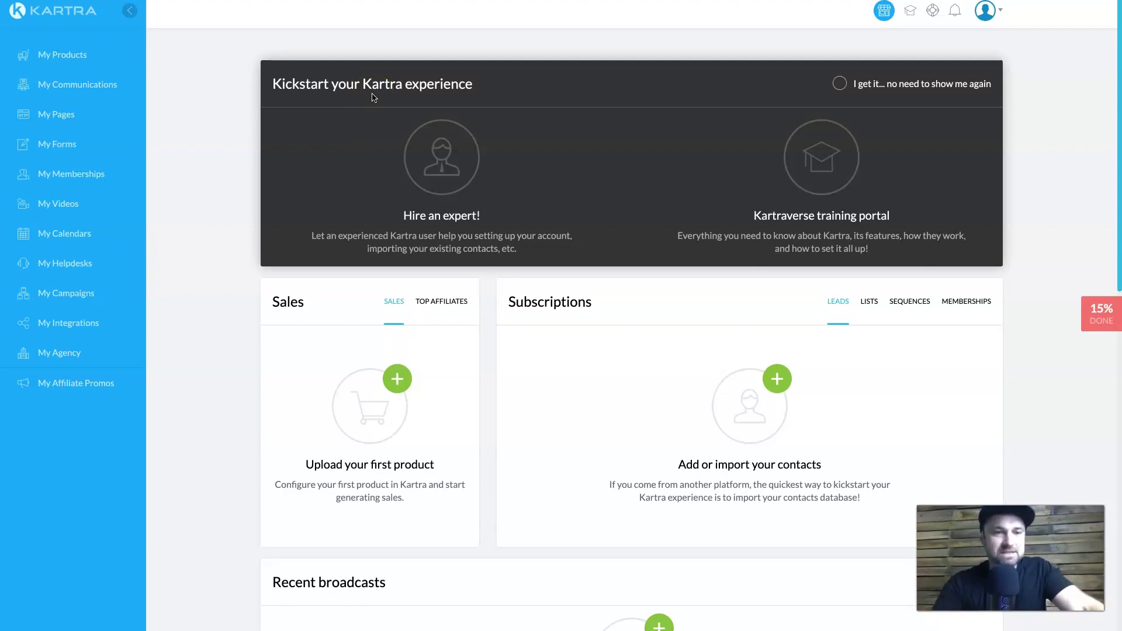
Go through the Kartra sidebar to My Pages, which lists the unpublished Youtube Test page.
left_click(82, 243)
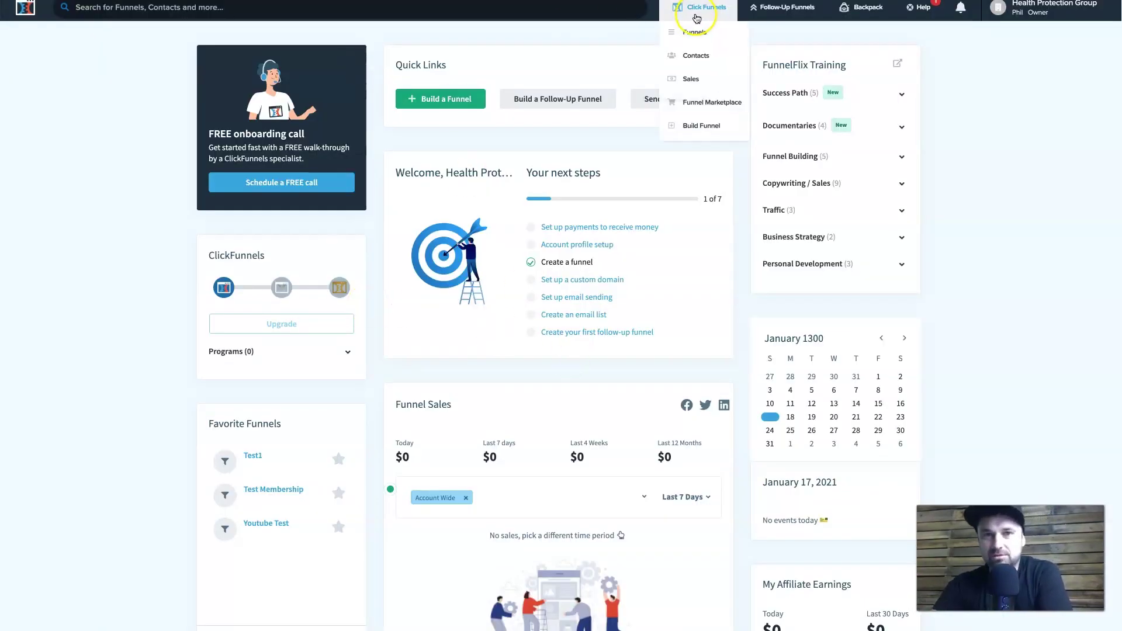
left_click(700, 17)
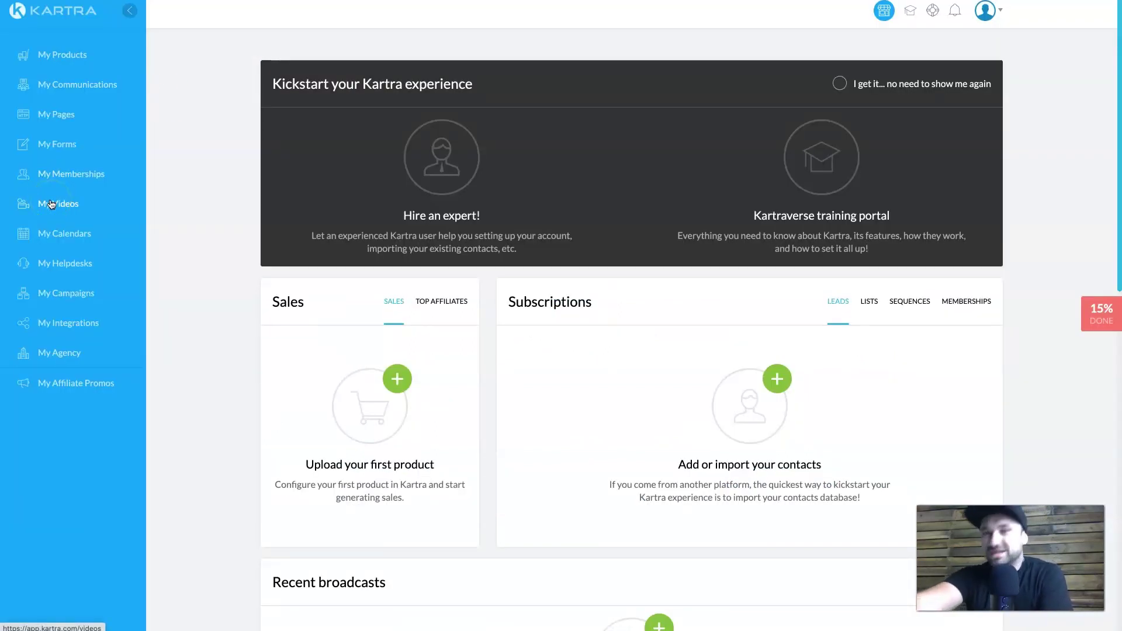
left_click(68, 203)
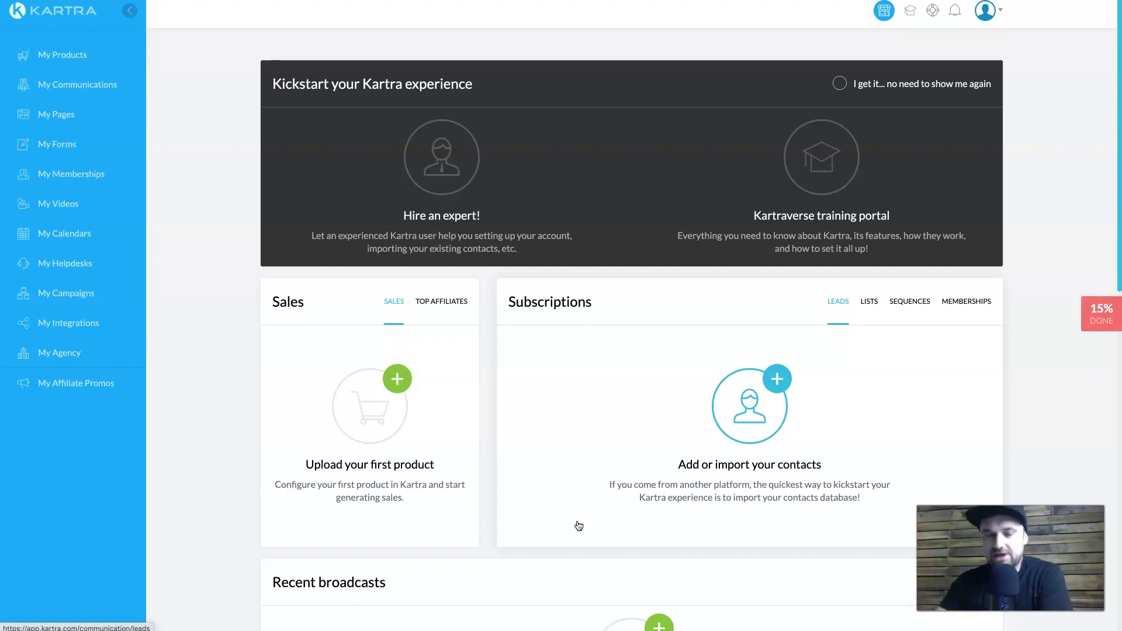
left_click(609, 201)
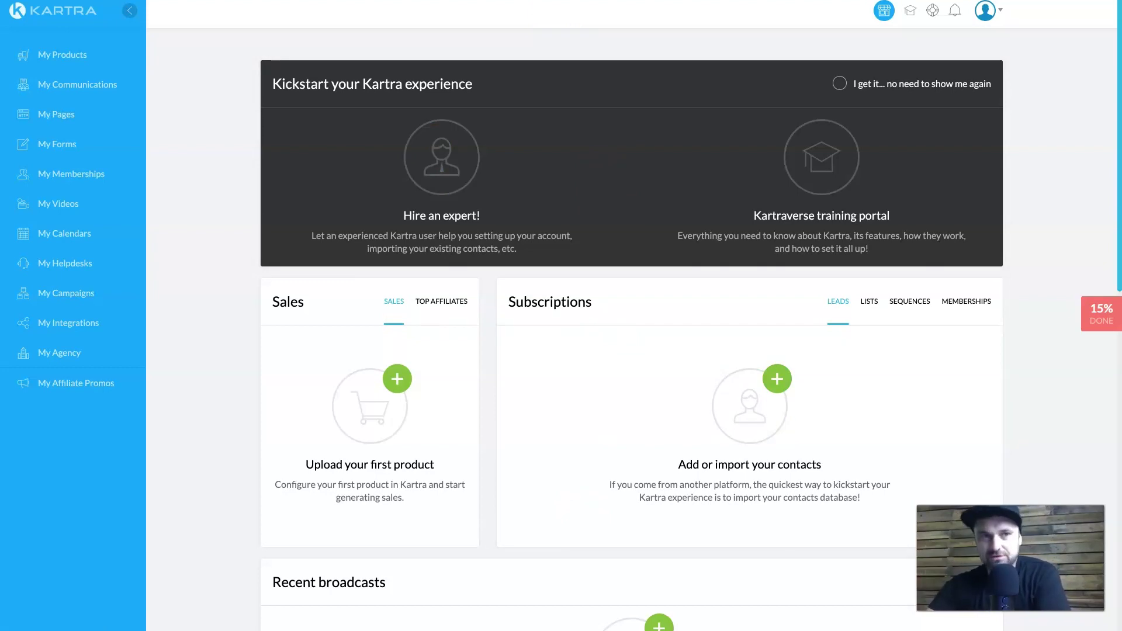
left_click(56, 114)
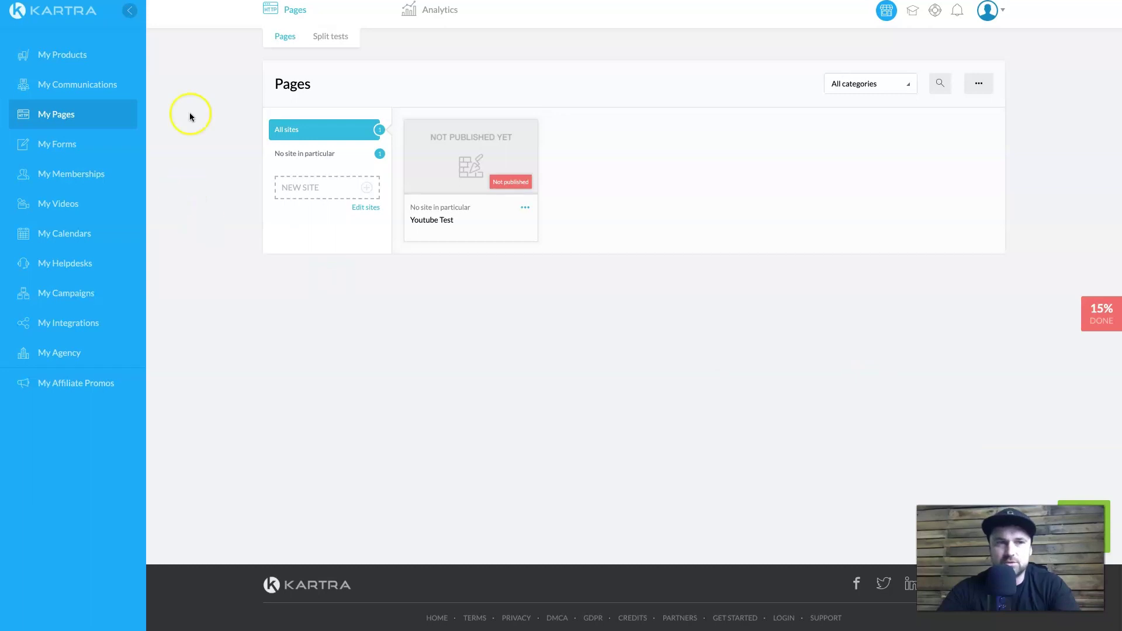
Pick the first Squeeze Pages template for a new page and launch the builder.
left_click(1109, 522)
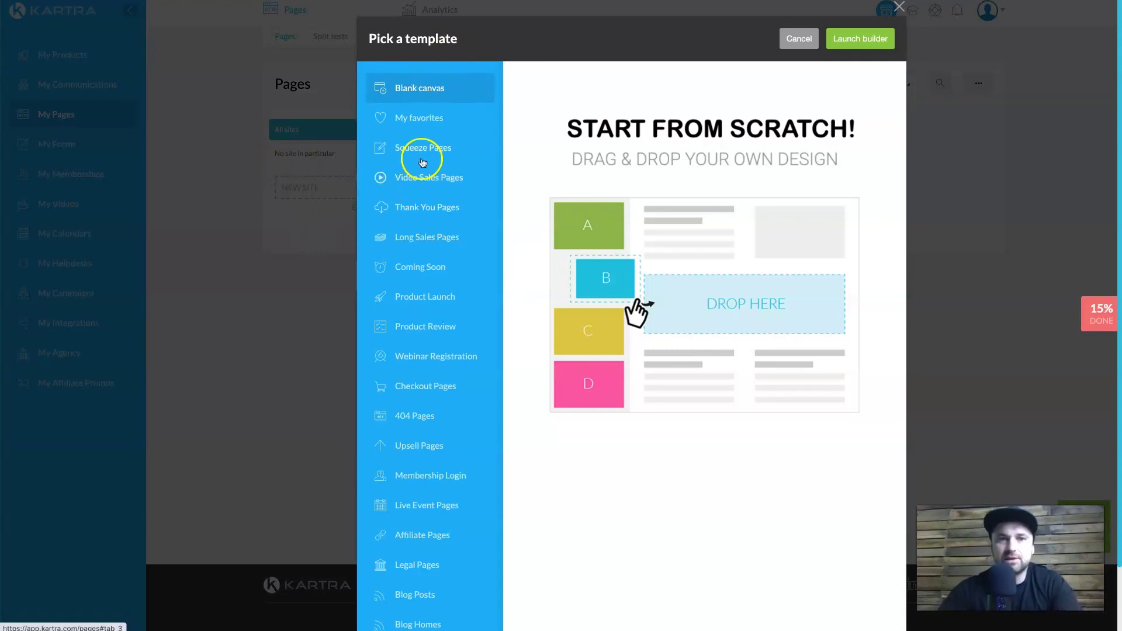
left_click(450, 147)
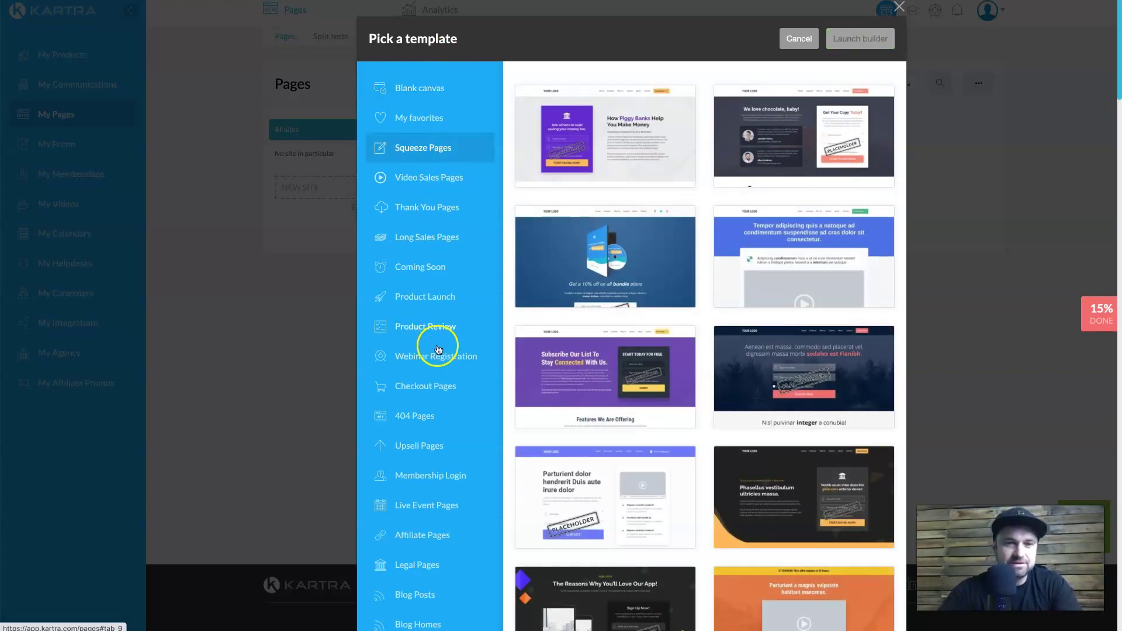
scroll(431, 436, "down", 3)
scroll(430, 437, "up", 3)
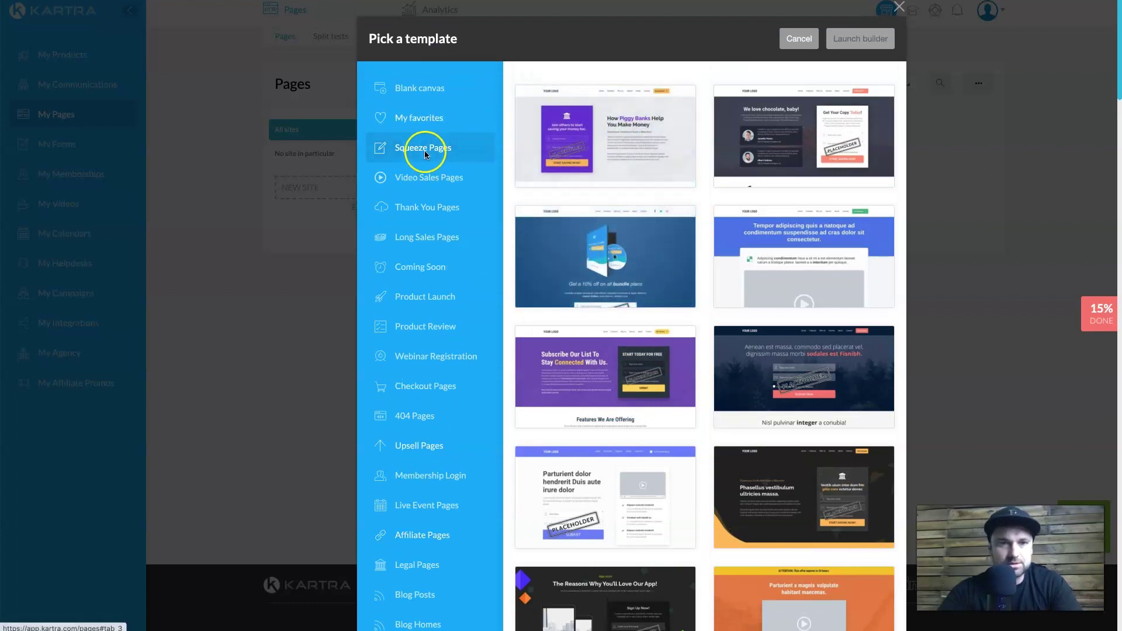
mouse_move(632, 138)
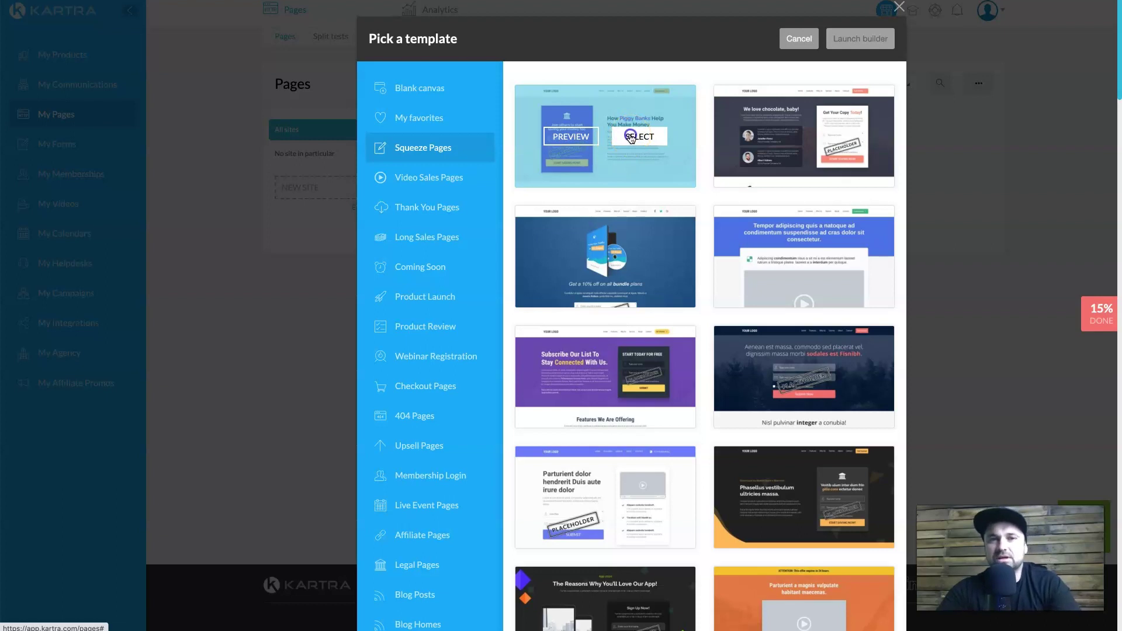
left_click(633, 137)
left_click(852, 39)
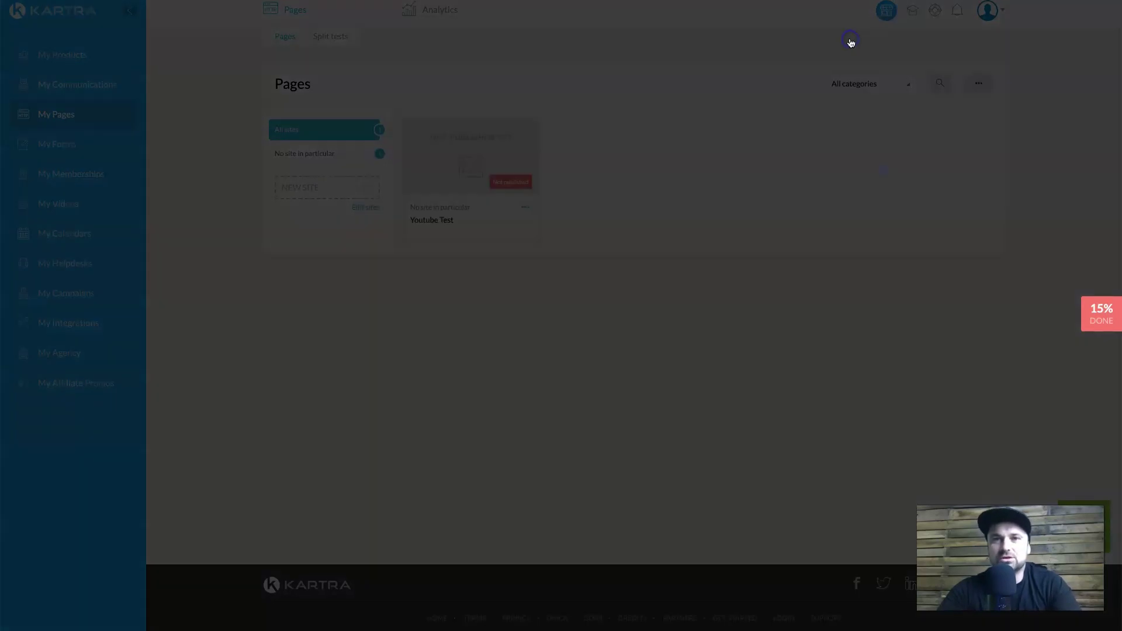
Create the page 'Youtube New Test' with No category and No site selected.
left_click(603, 100)
type("T")
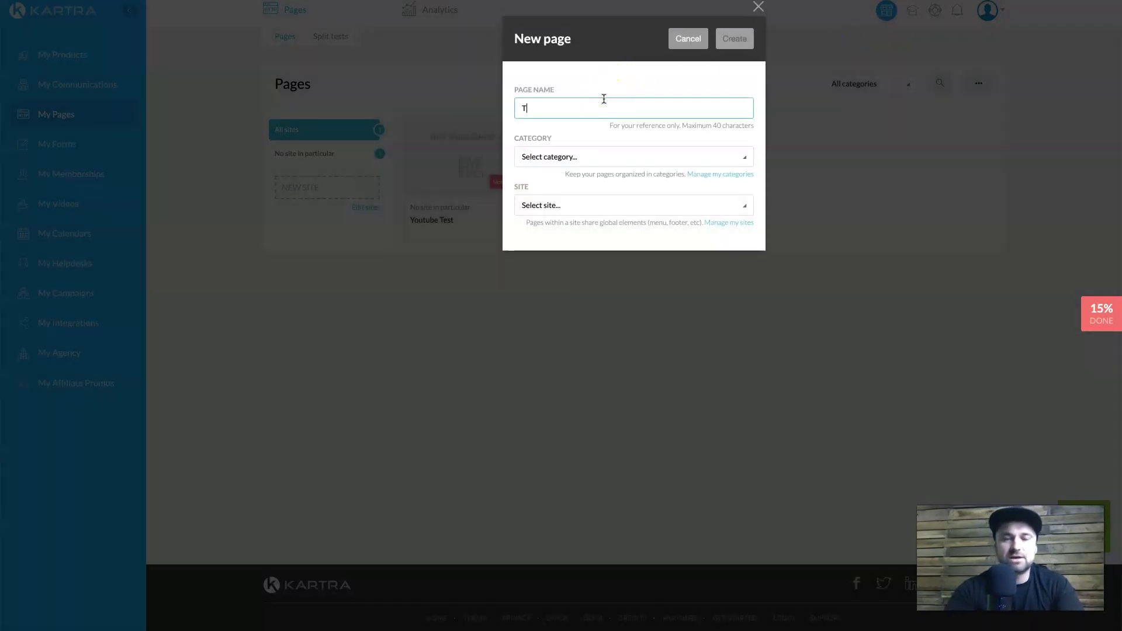
type("outube New Test")
left_click(566, 157)
left_click(552, 197)
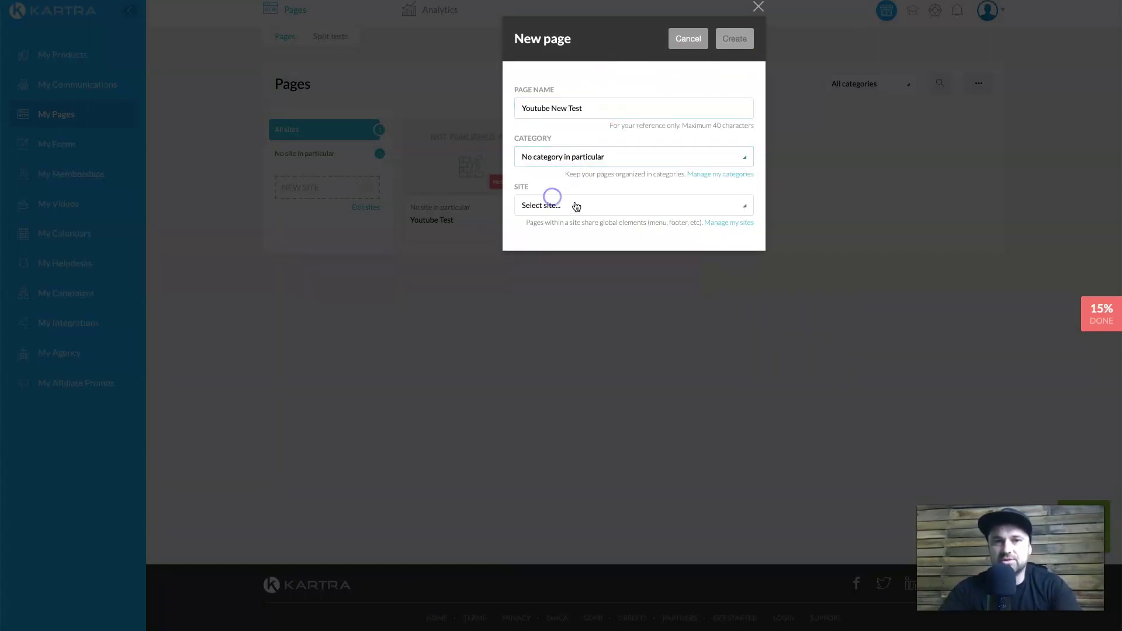
left_click(576, 205)
left_click(574, 246)
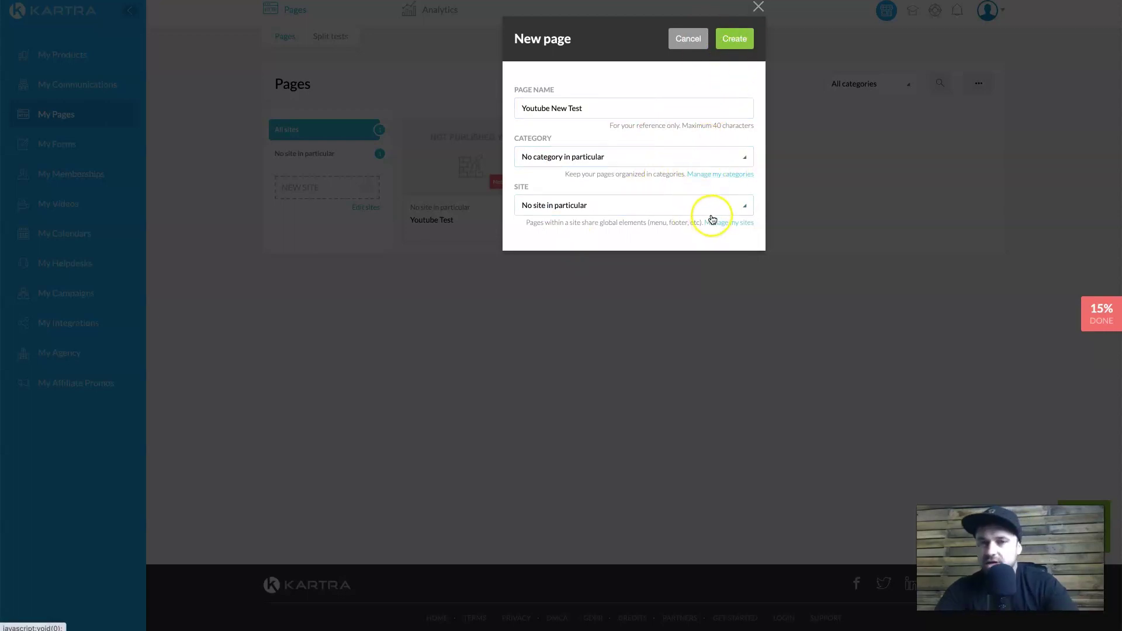
left_click(734, 39)
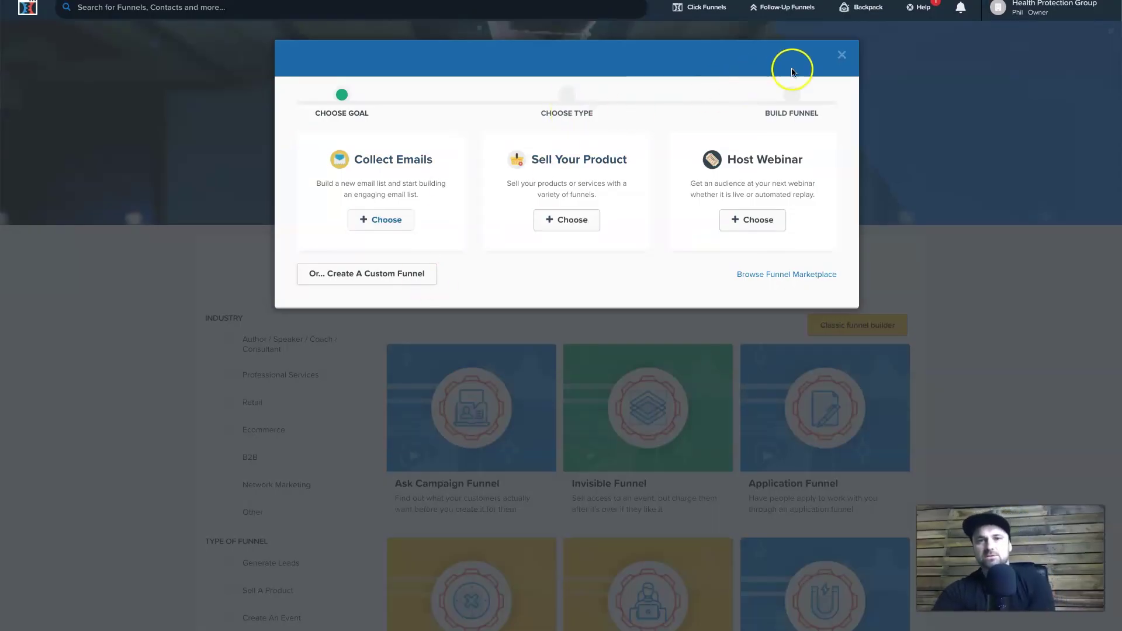
left_click(842, 54)
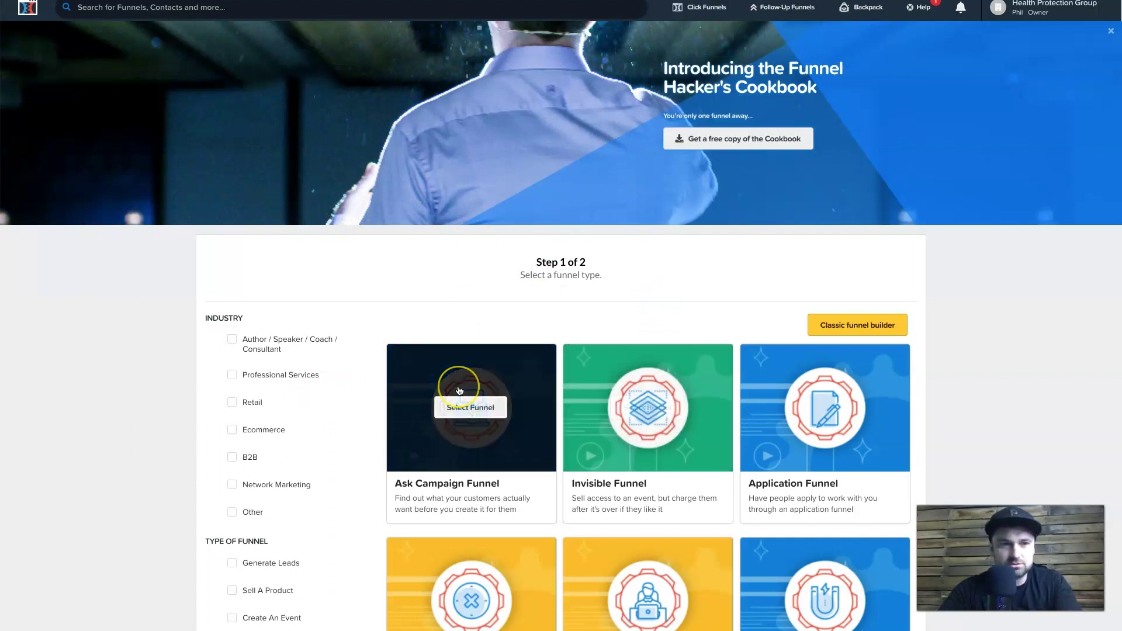
scroll(464, 403, "down", 4)
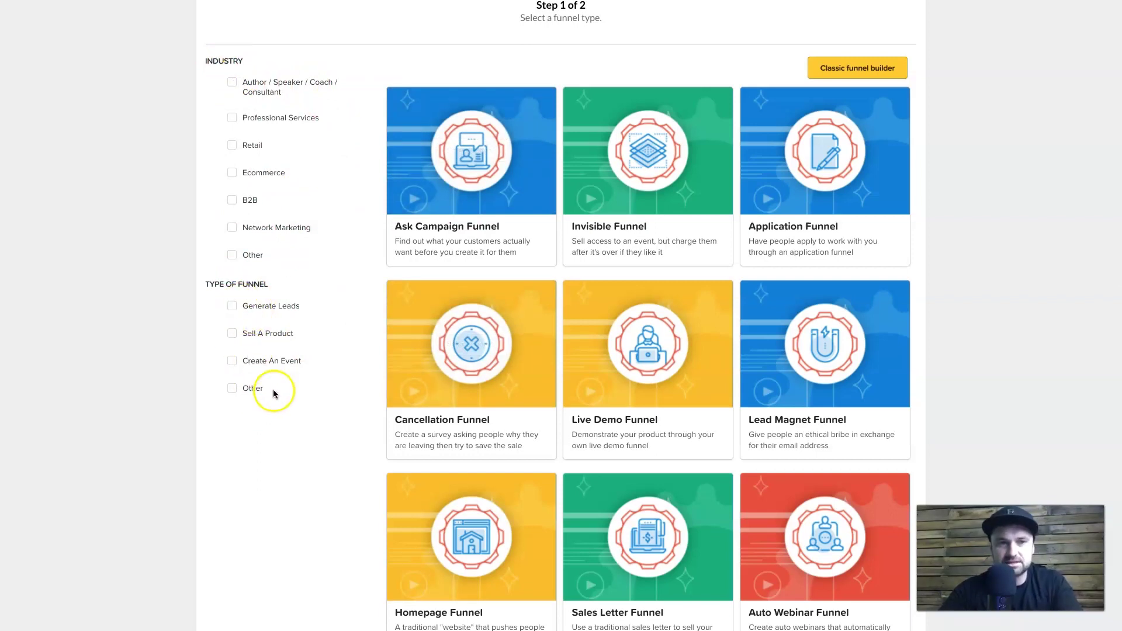
scroll(483, 439, "down", 1)
scroll(484, 440, "down", 14)
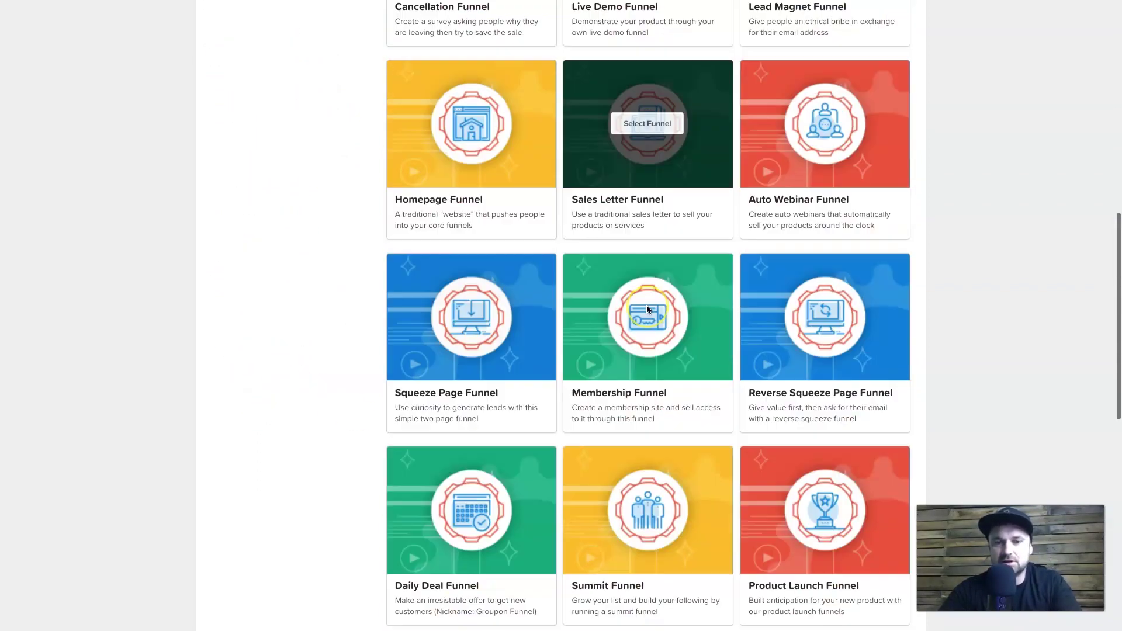
scroll(590, 181, "up", 18)
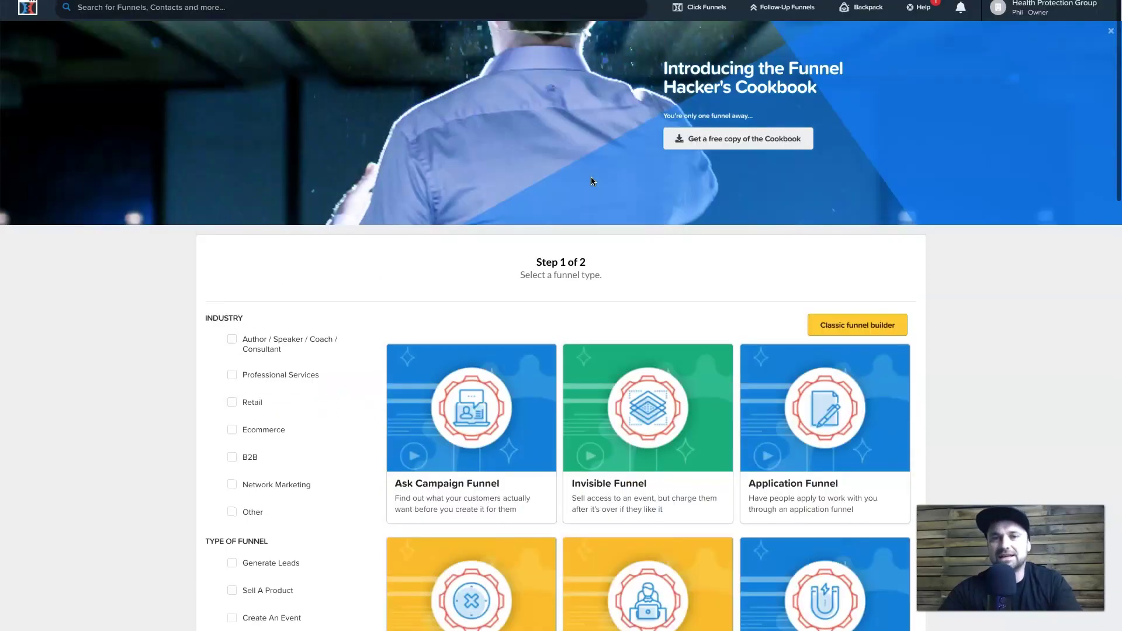
left_click(804, 291)
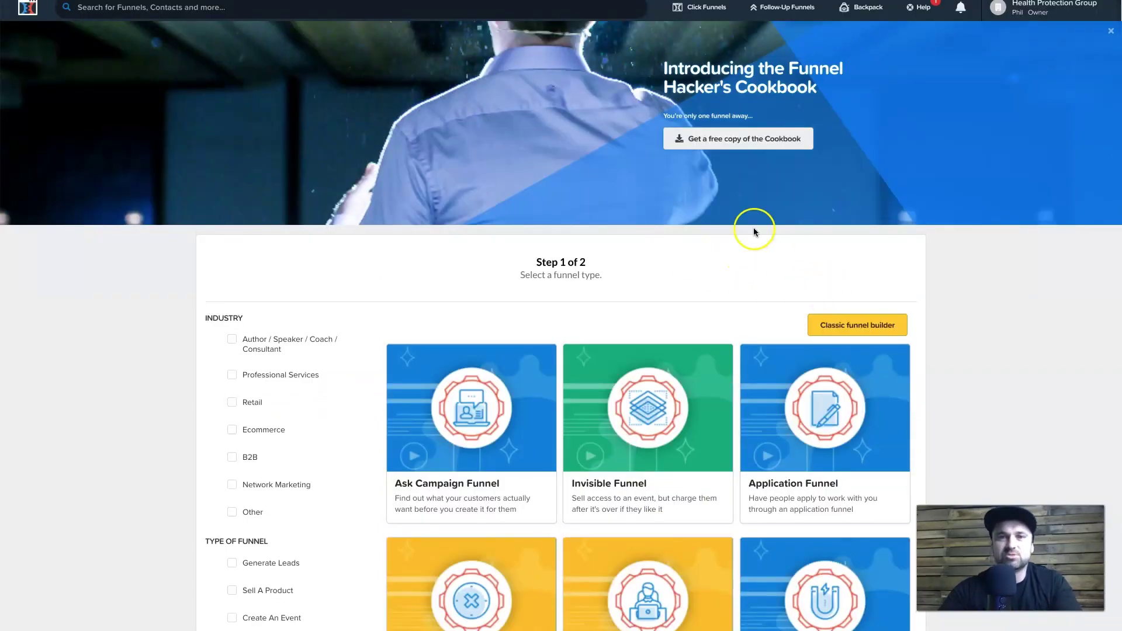
mouse_move(672, 14)
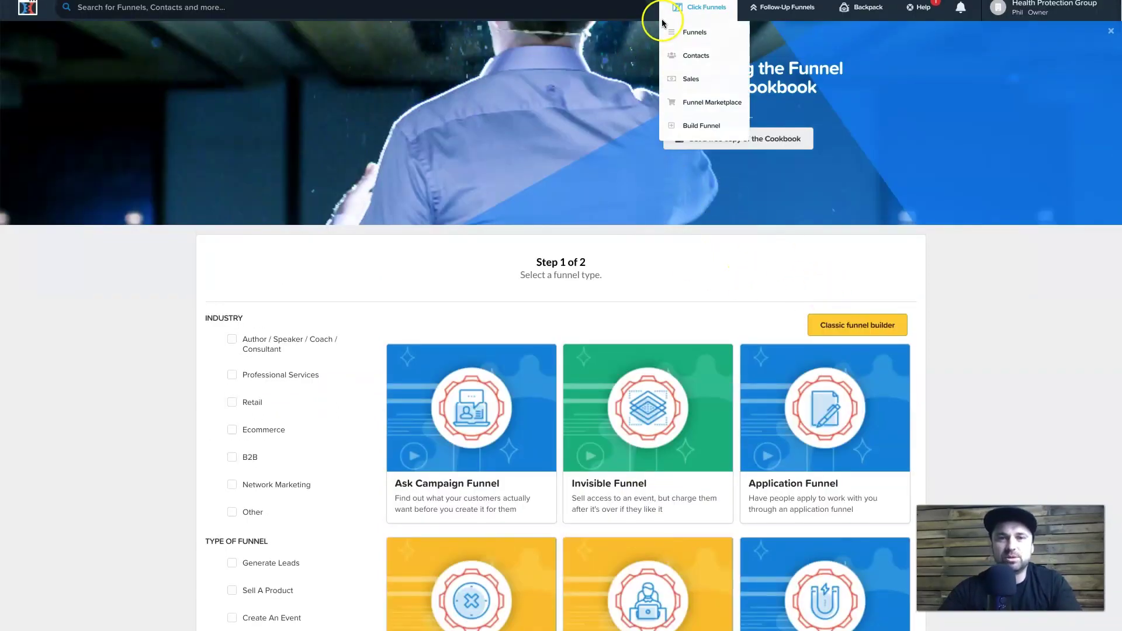
left_click(693, 29)
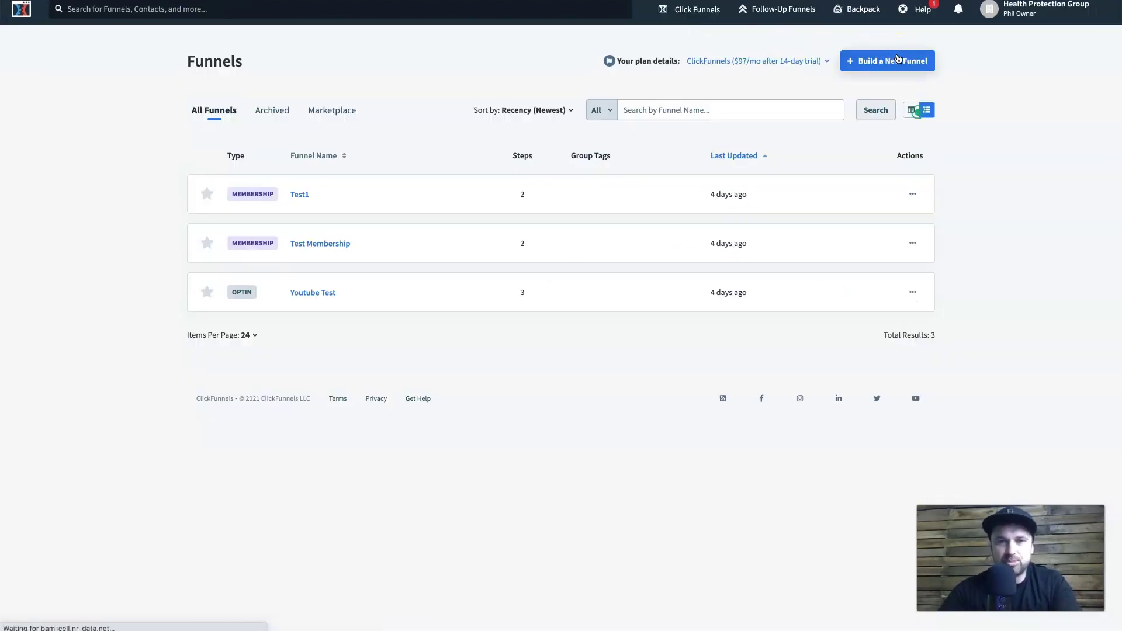
left_click(899, 60)
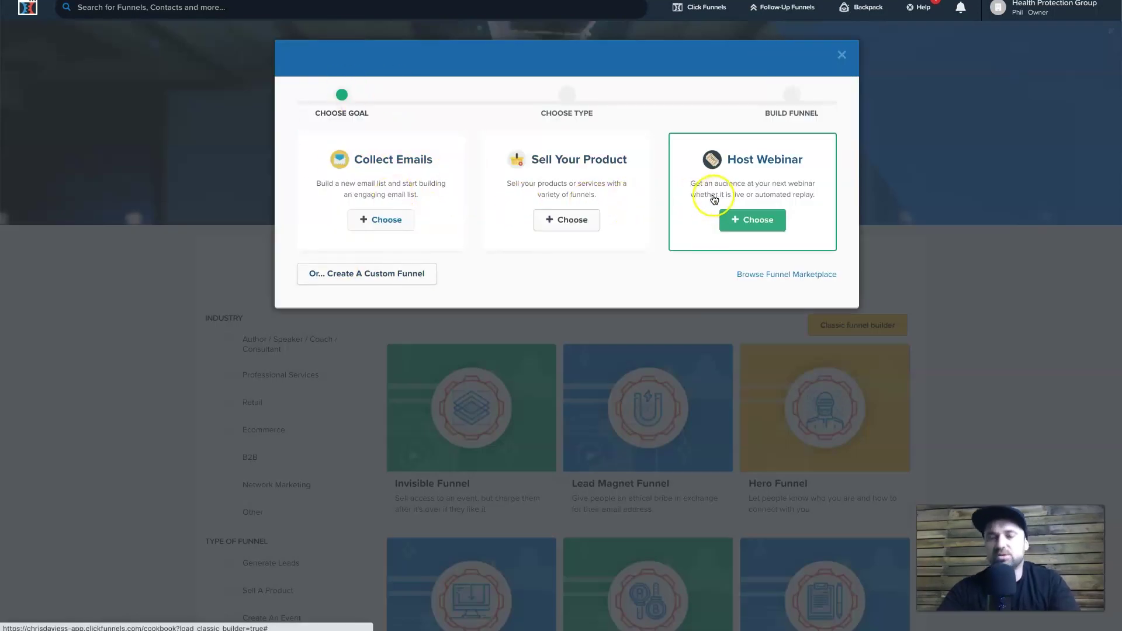
Choose the Collect Emails goal, name the funnel 'Youtube new Test', and build it.
left_click(375, 220)
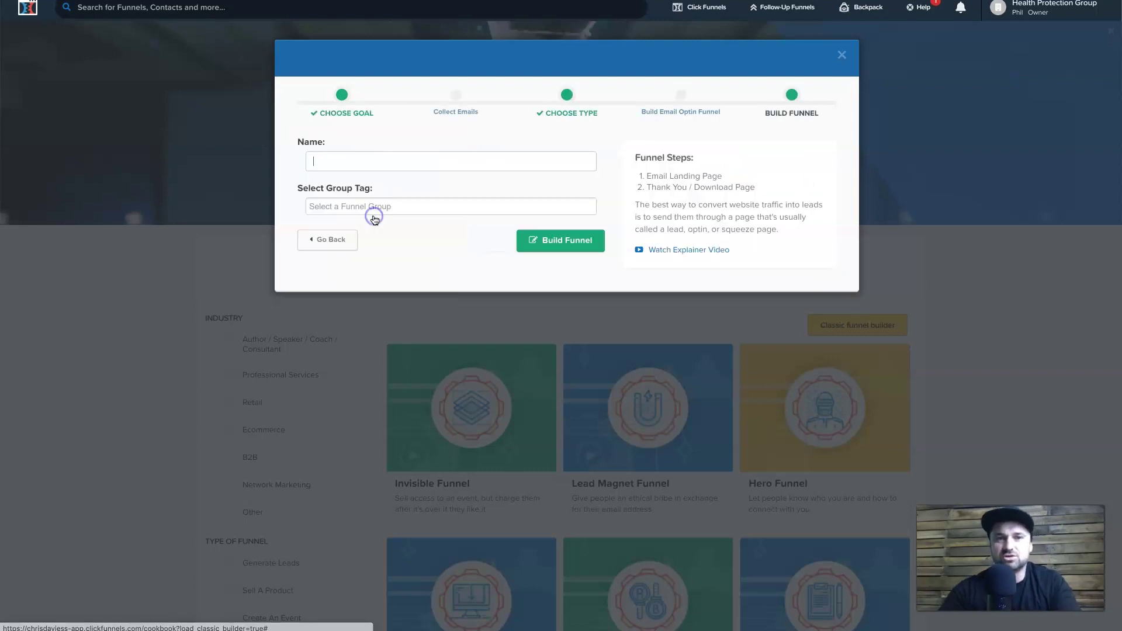
type("Youtube new Test")
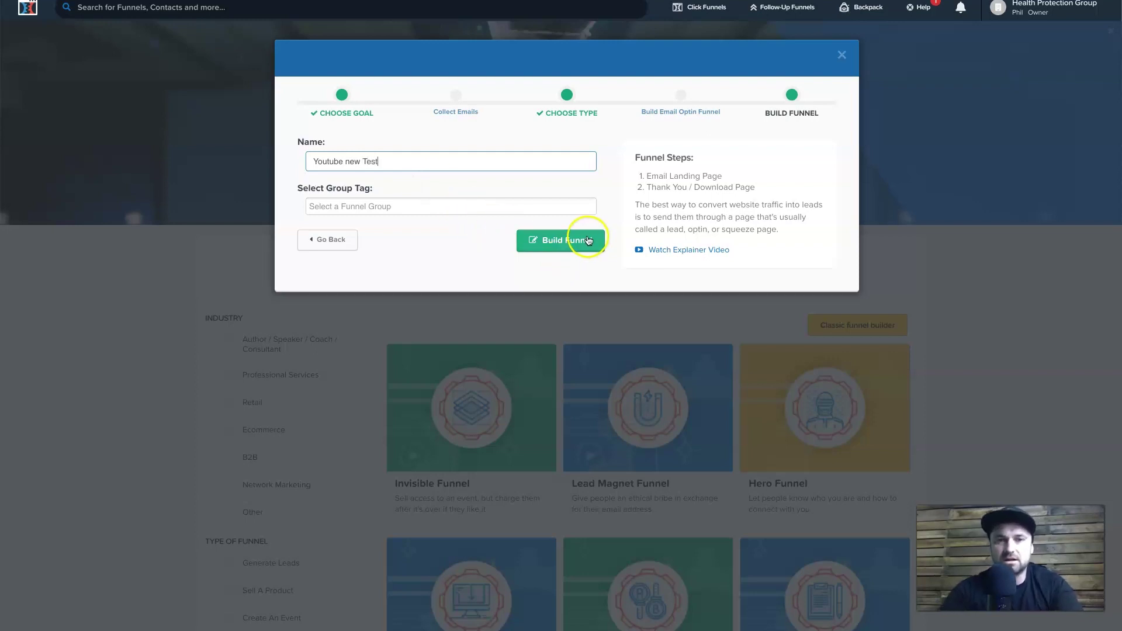
left_click(540, 247)
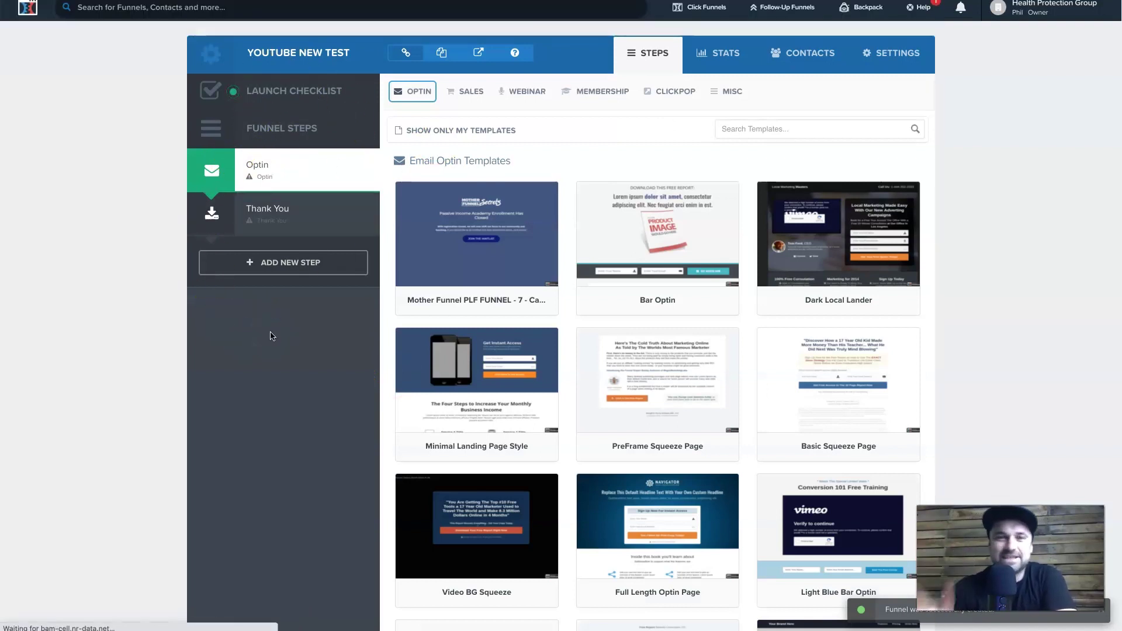
Browse the Email Optin Templates and select one for the Optin step.
left_click(378, 154)
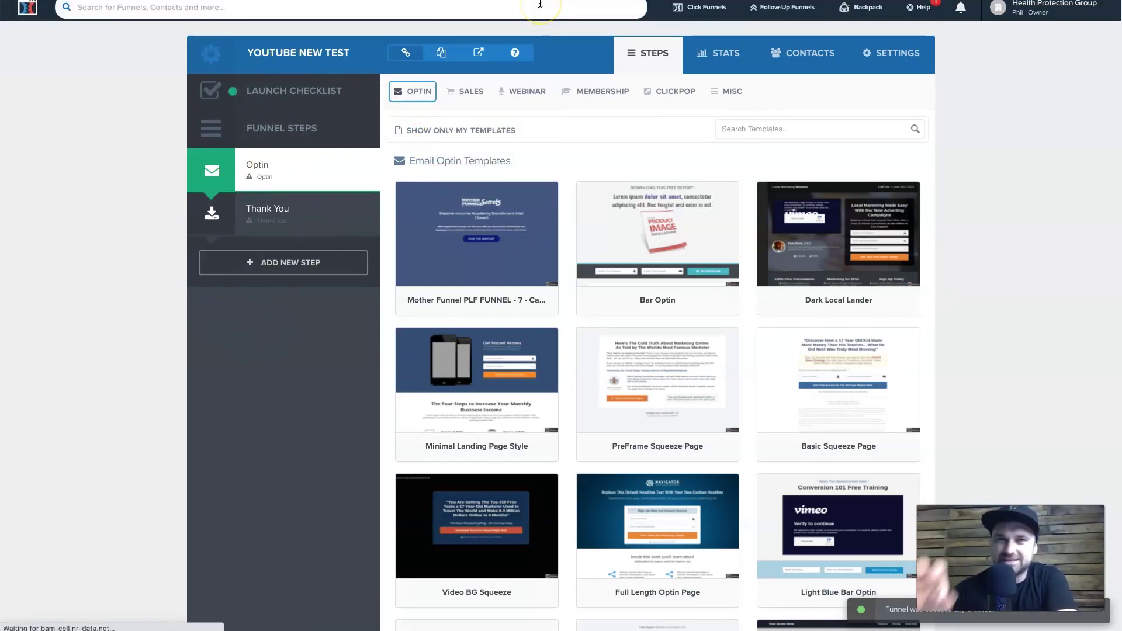
left_click(289, 357)
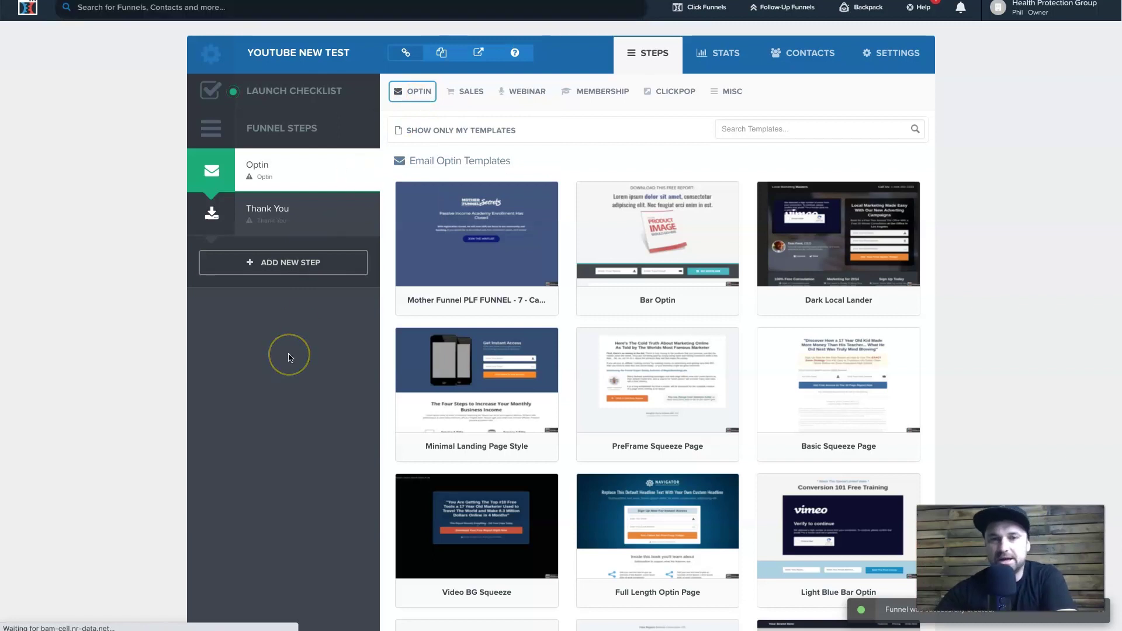
left_click(295, 329)
left_click(307, 379)
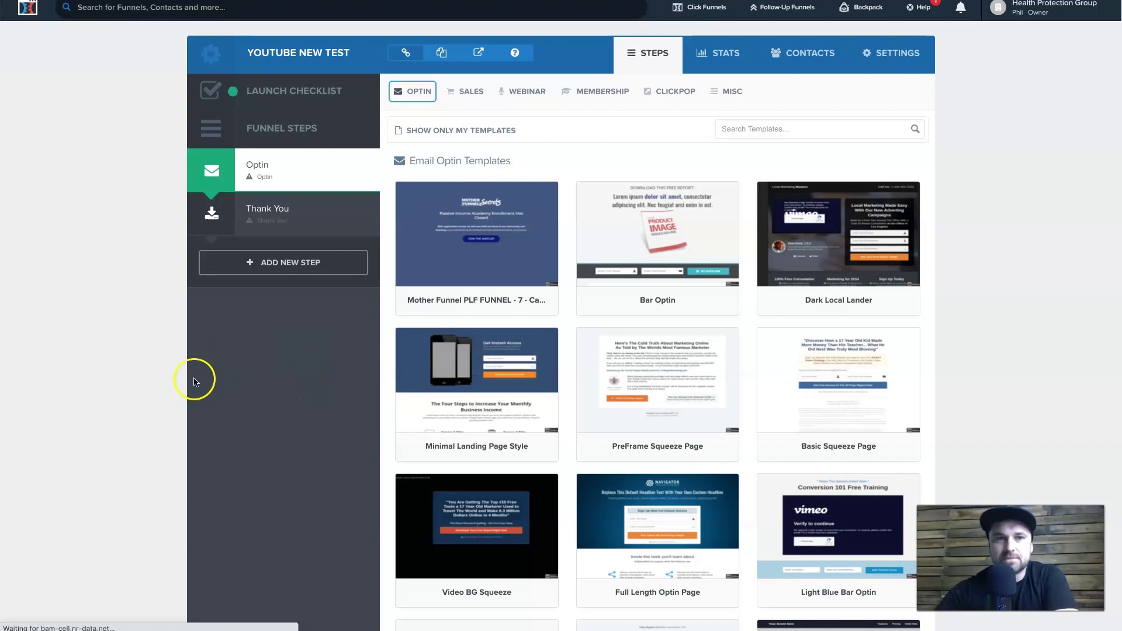
scroll(662, 471, "down", 5)
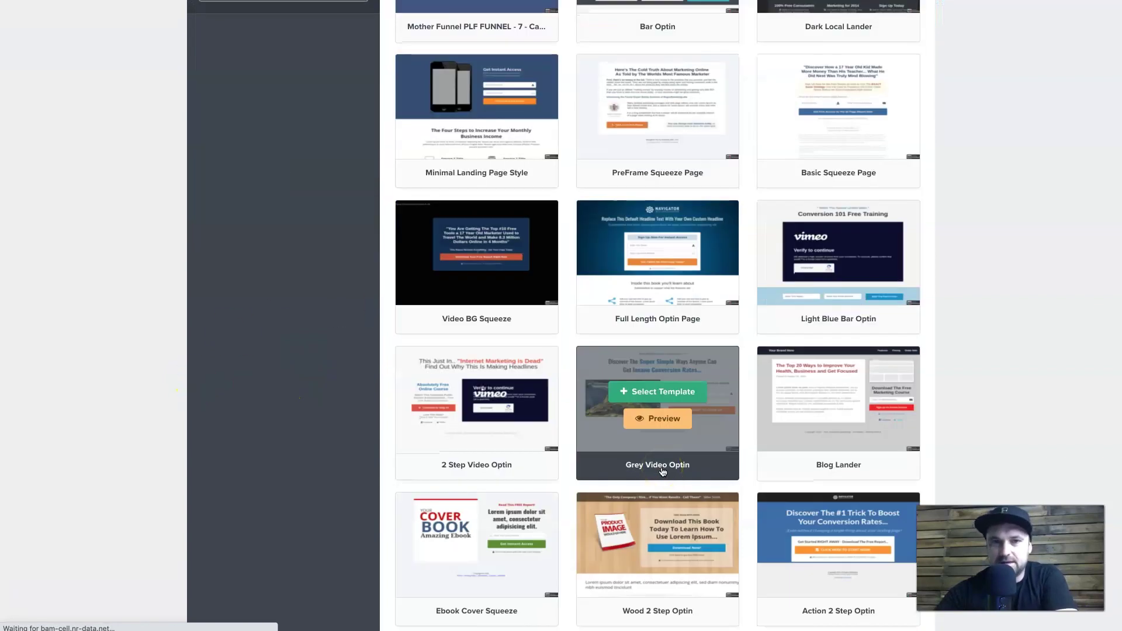
scroll(759, 324, "up", 6)
scroll(664, 358, "down", 2)
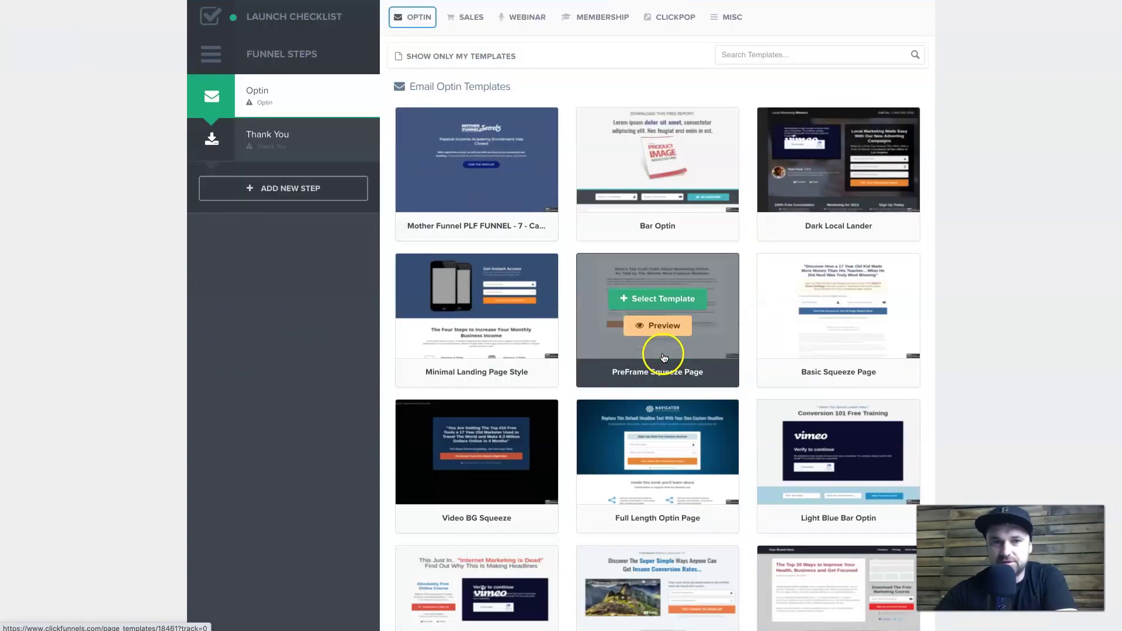
scroll(664, 357, "down", 3)
left_click(492, 136)
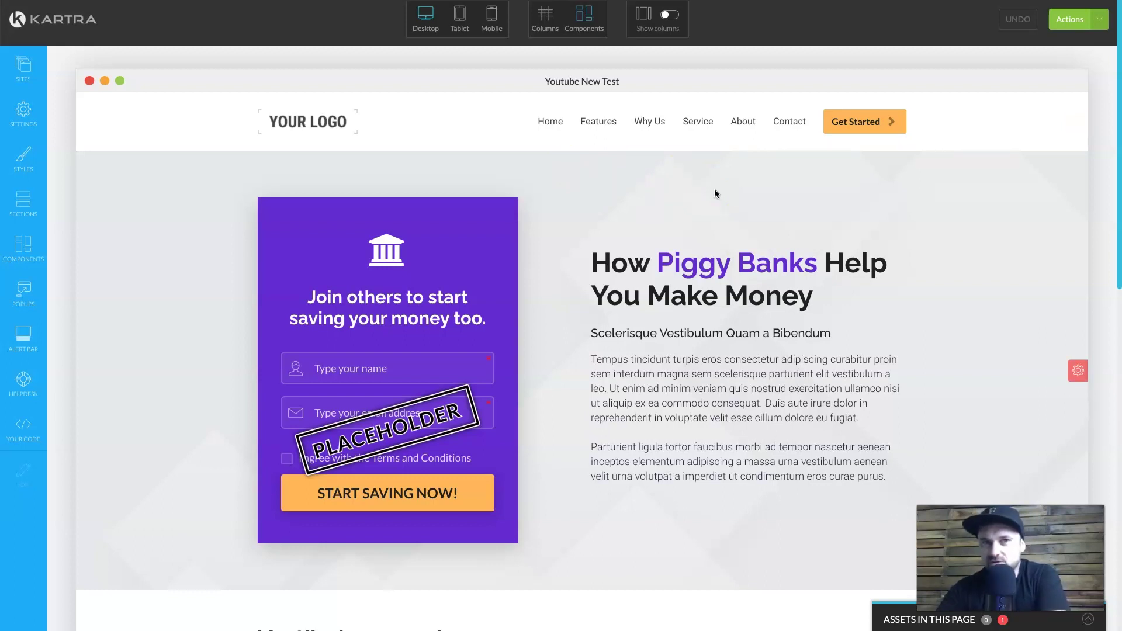
left_click(842, 286)
mouse_move(806, 290)
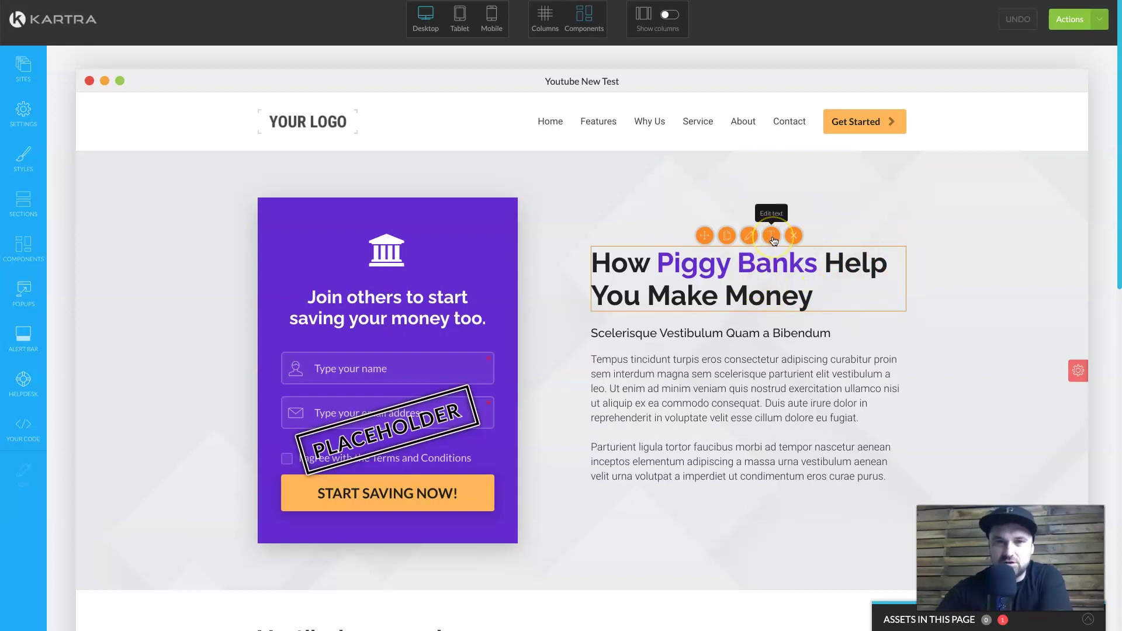
left_click(751, 274)
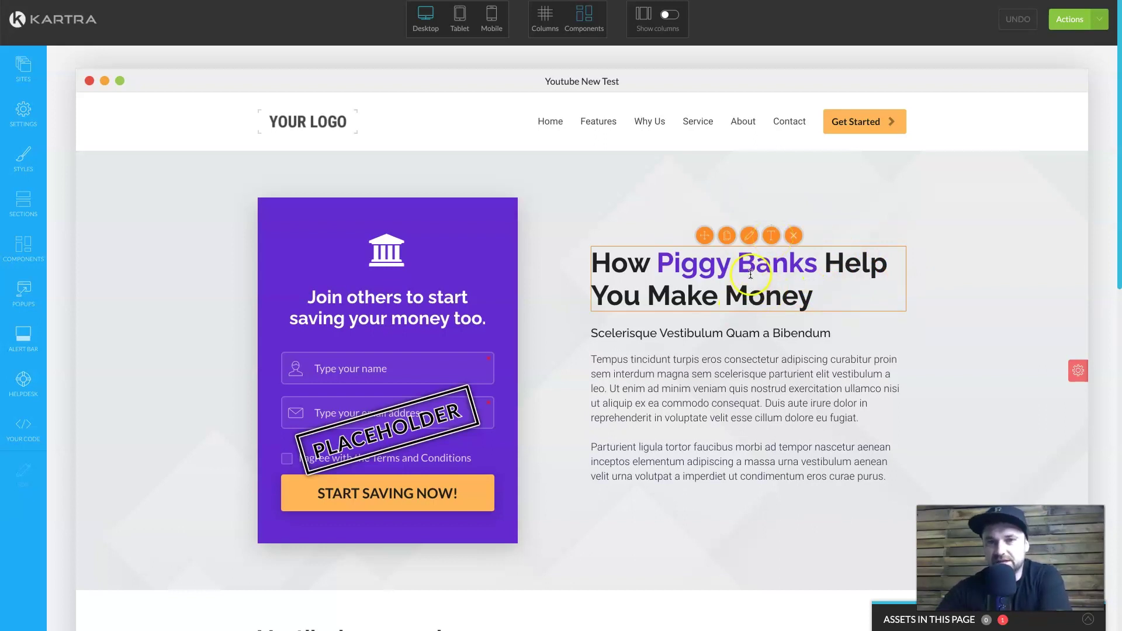
left_click(772, 236)
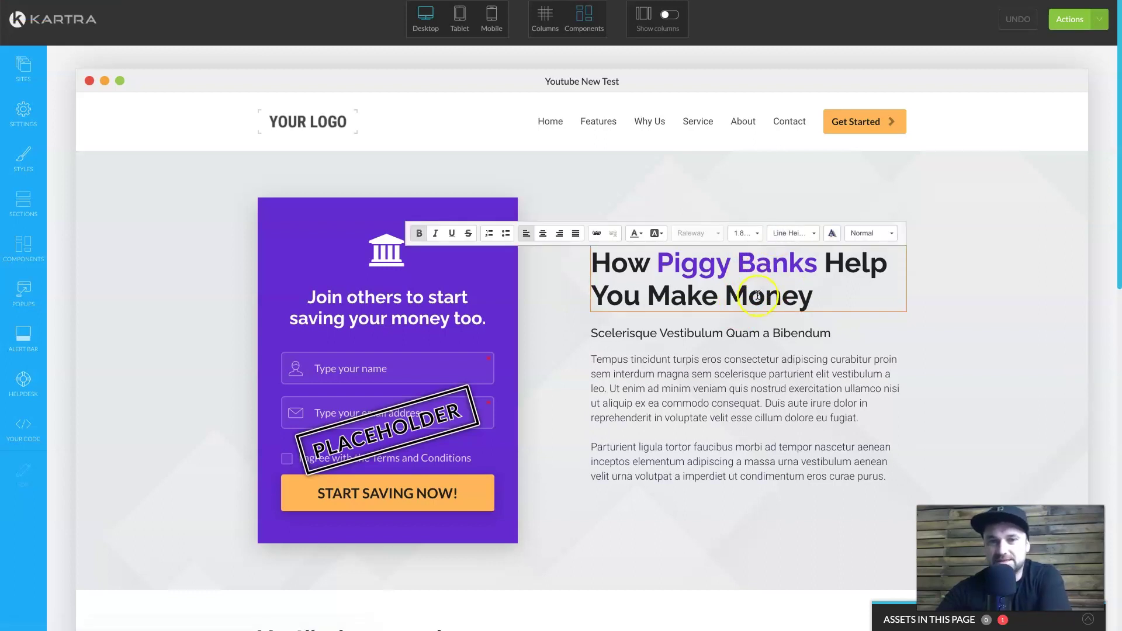
left_click(683, 300)
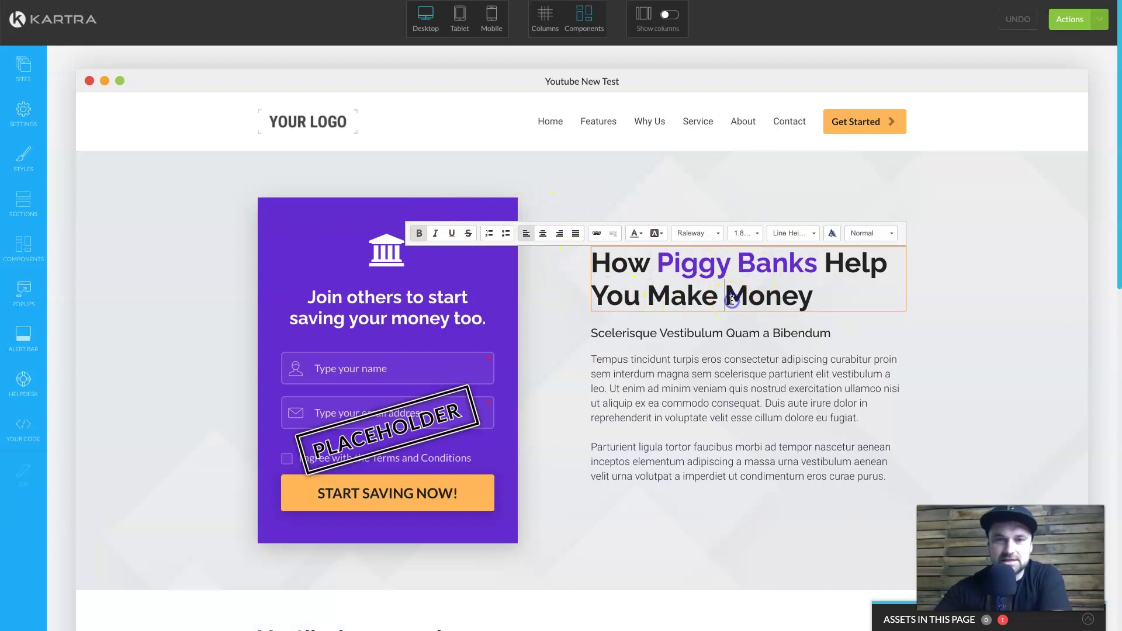
left_click(942, 294)
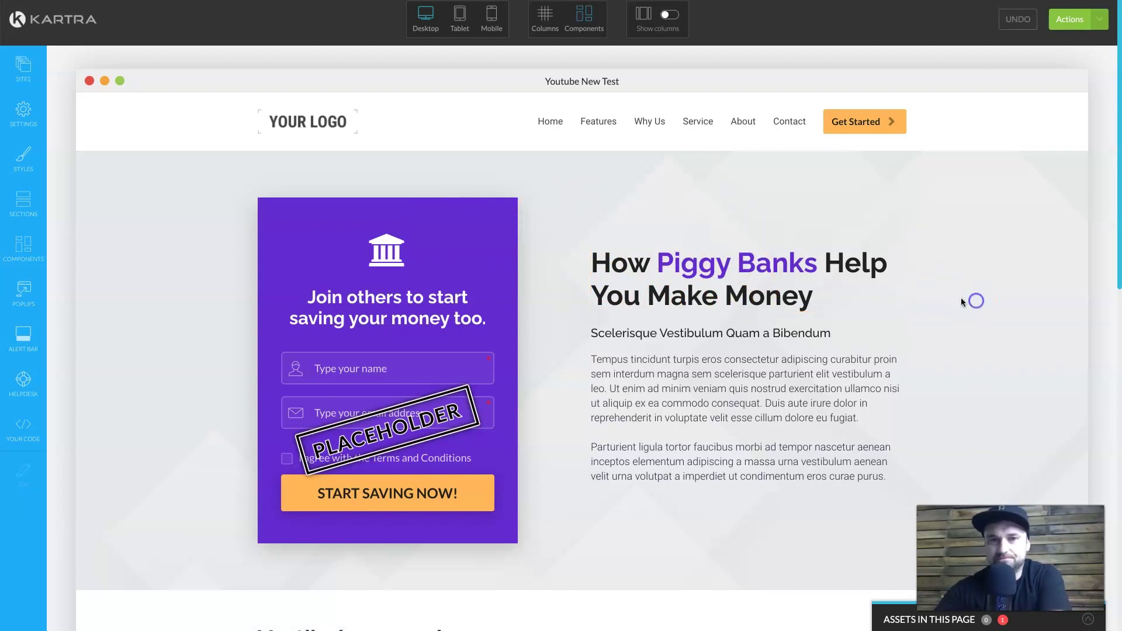
mouse_move(747, 247)
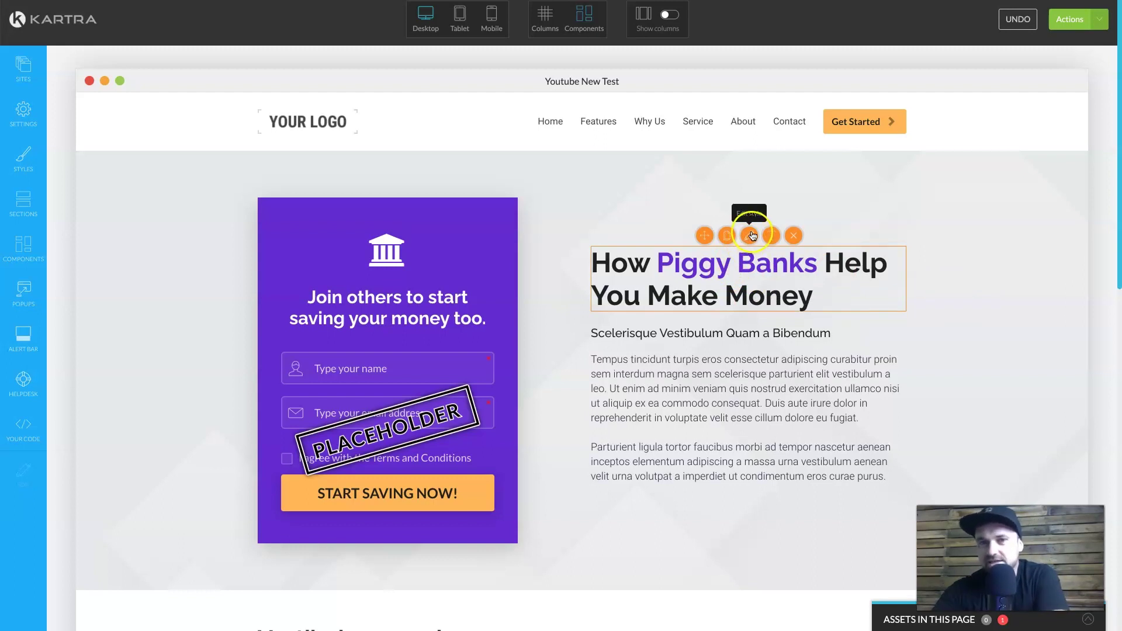
left_click(748, 237)
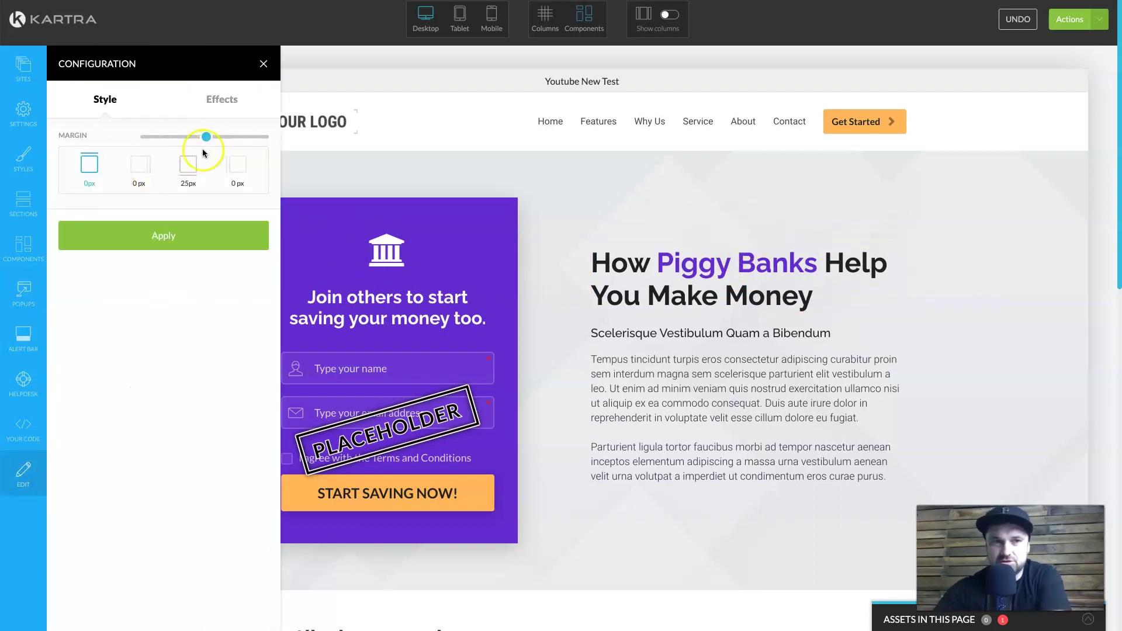
left_click(231, 100)
left_click(265, 65)
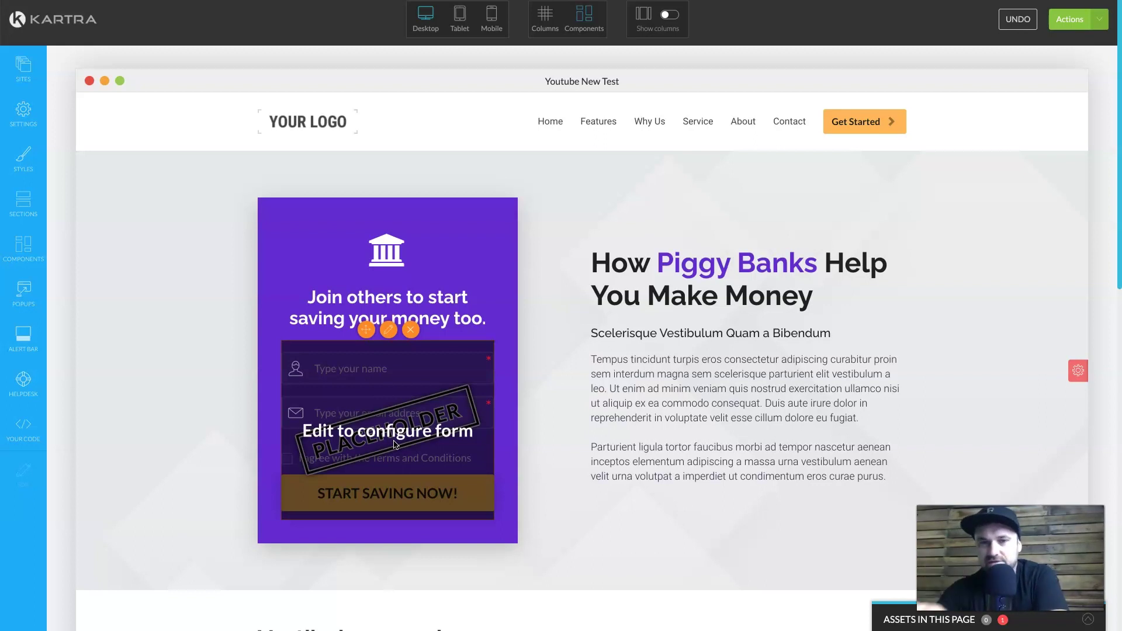
Link the Piggy Banks signup form to the 'Youtube test' opt-in form.
left_click(388, 329)
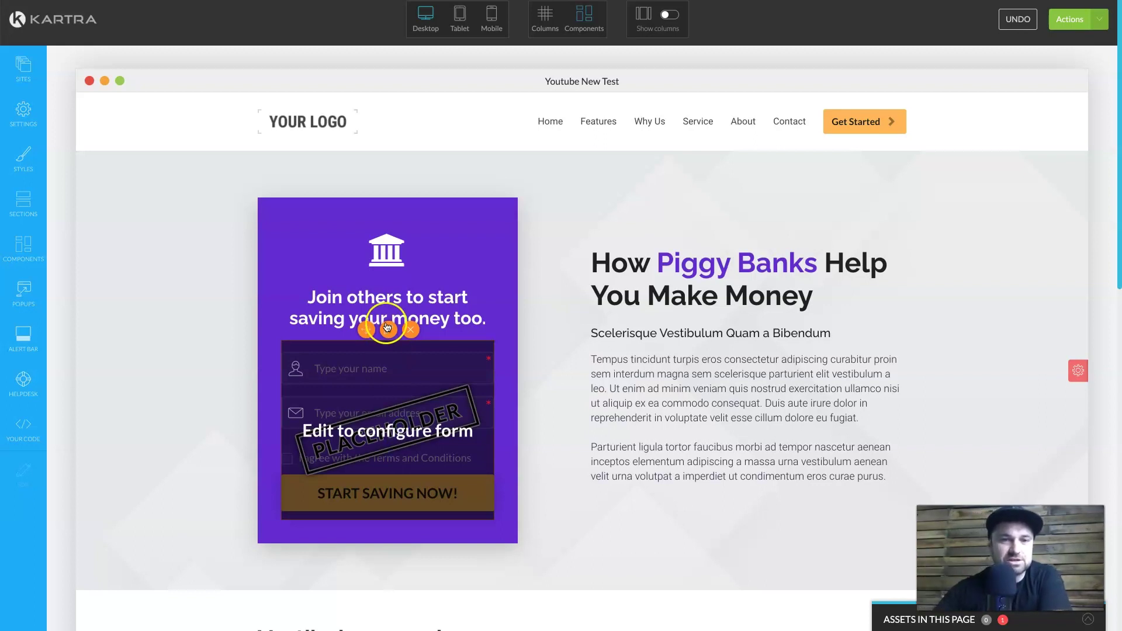
left_click(121, 154)
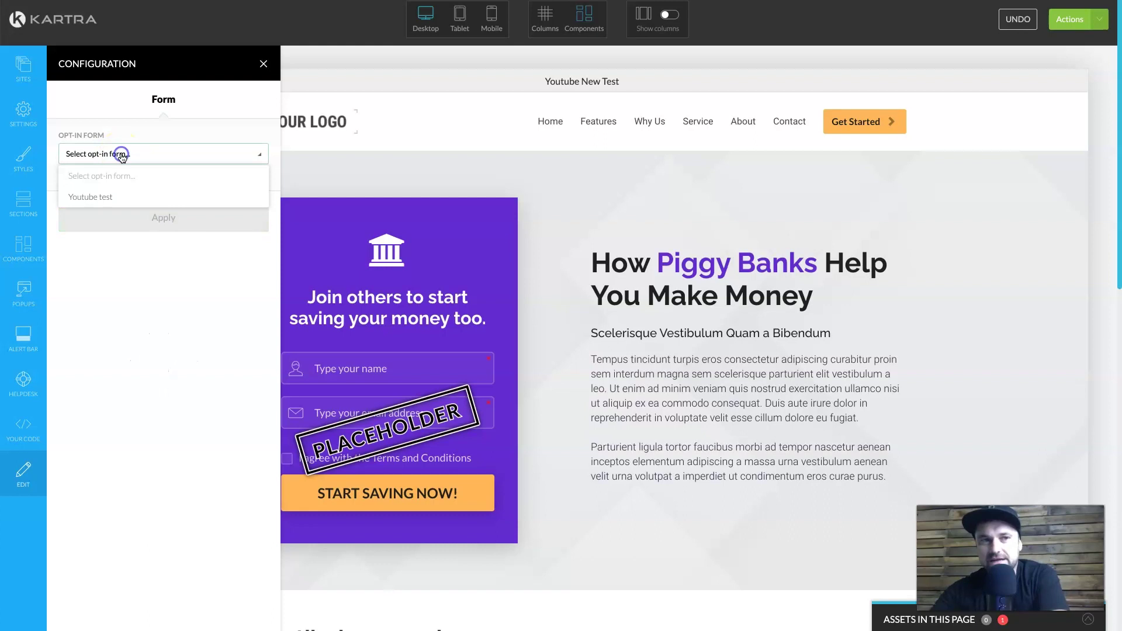
left_click(93, 198)
left_click(117, 216)
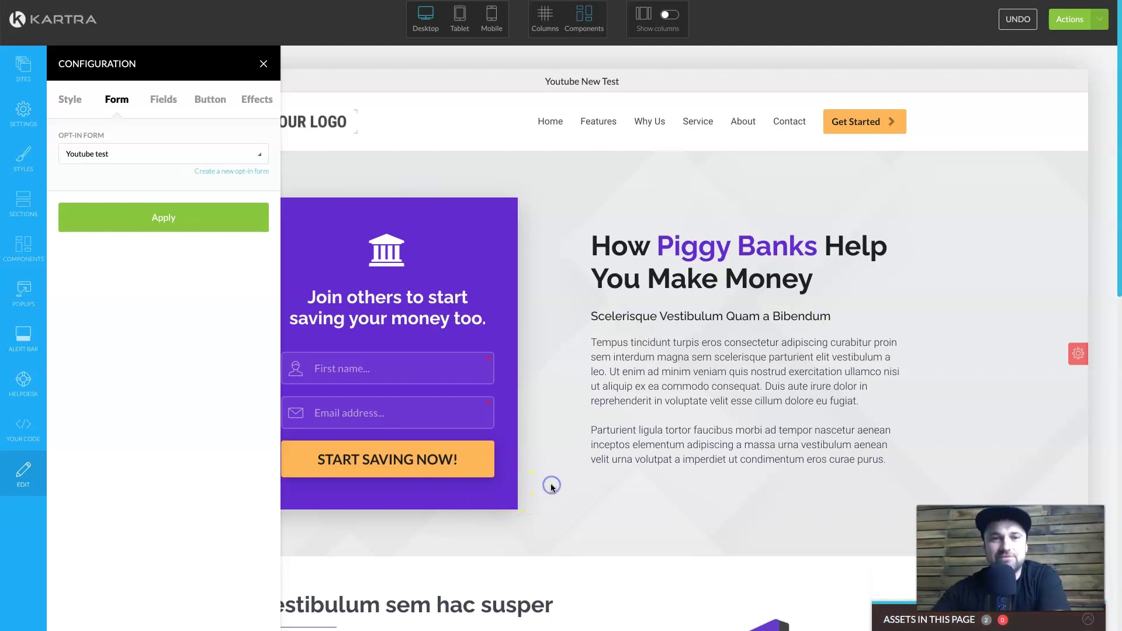
Select the form's block and column, viewing then closing their style settings.
left_click(380, 415)
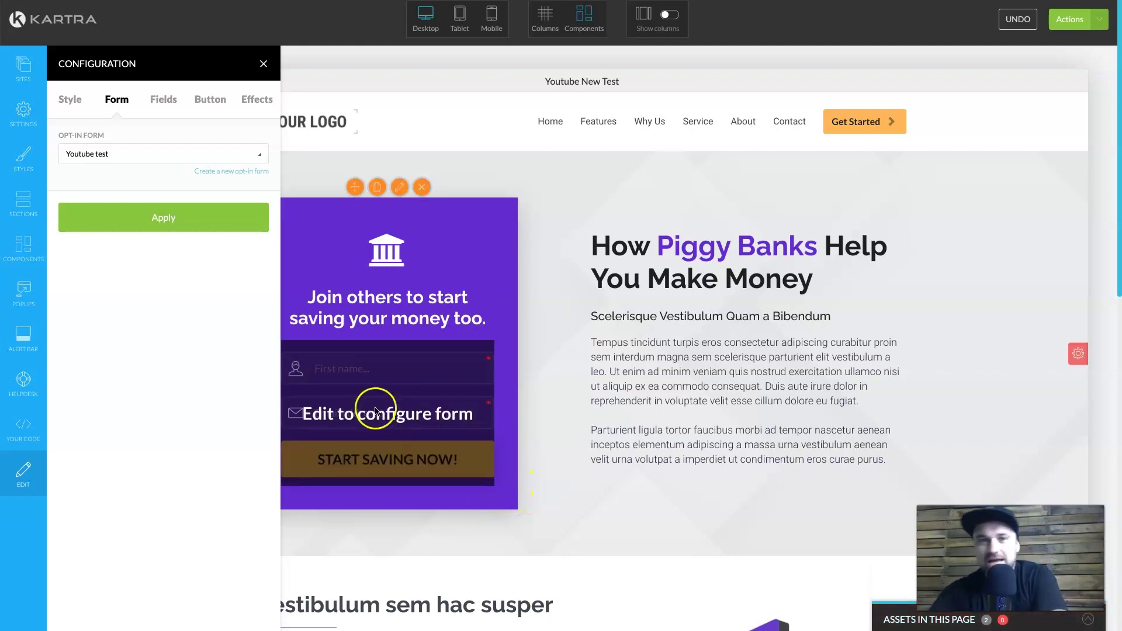
left_click(329, 370)
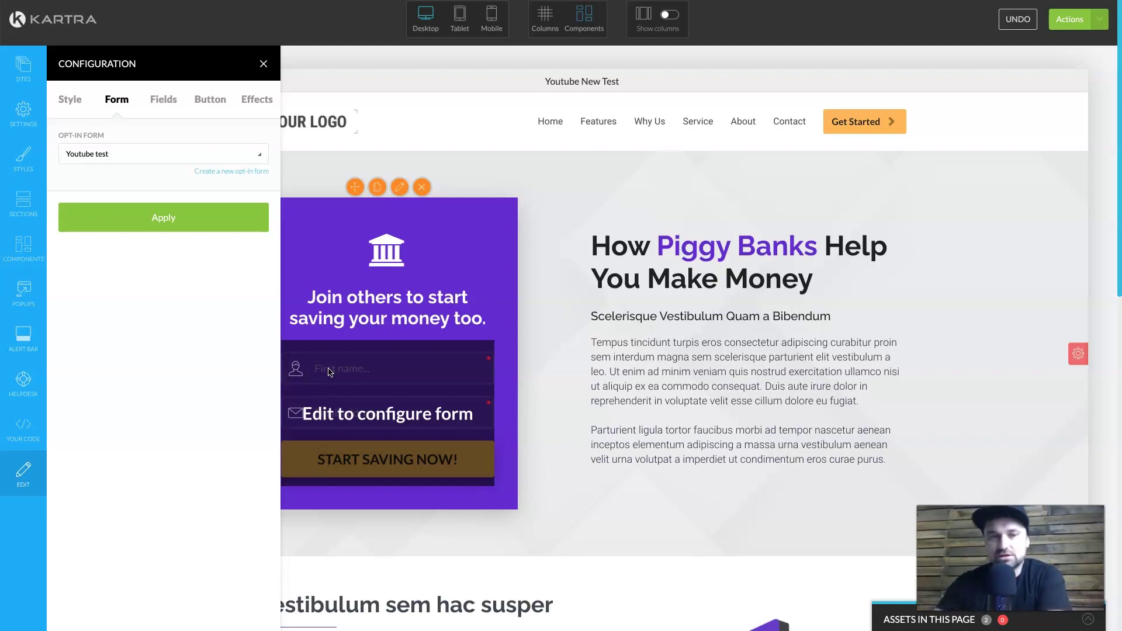
left_click(263, 64)
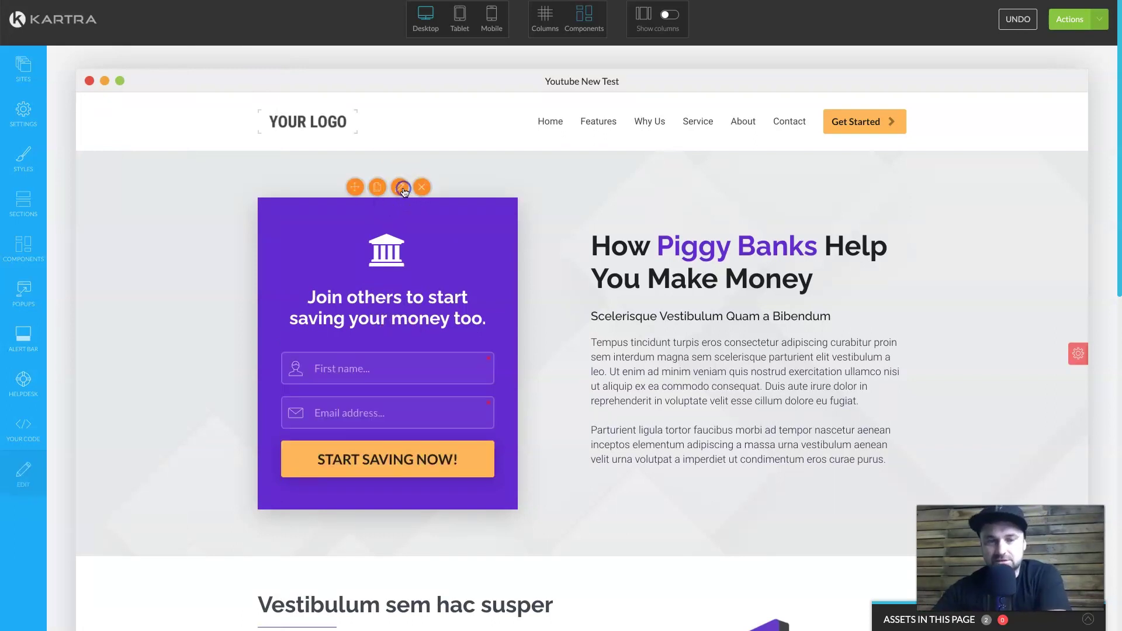
left_click(400, 187)
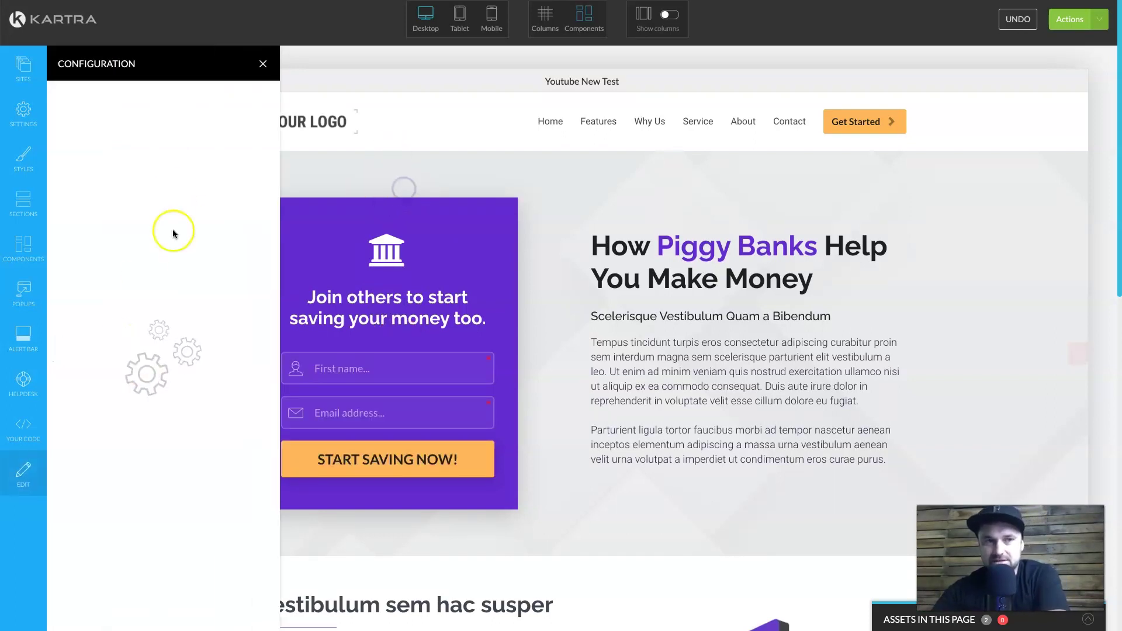
left_click(263, 63)
Place the first Block Templates button beneath the 'How Piggy Banks Help You Make Money' heading.
left_click(23, 248)
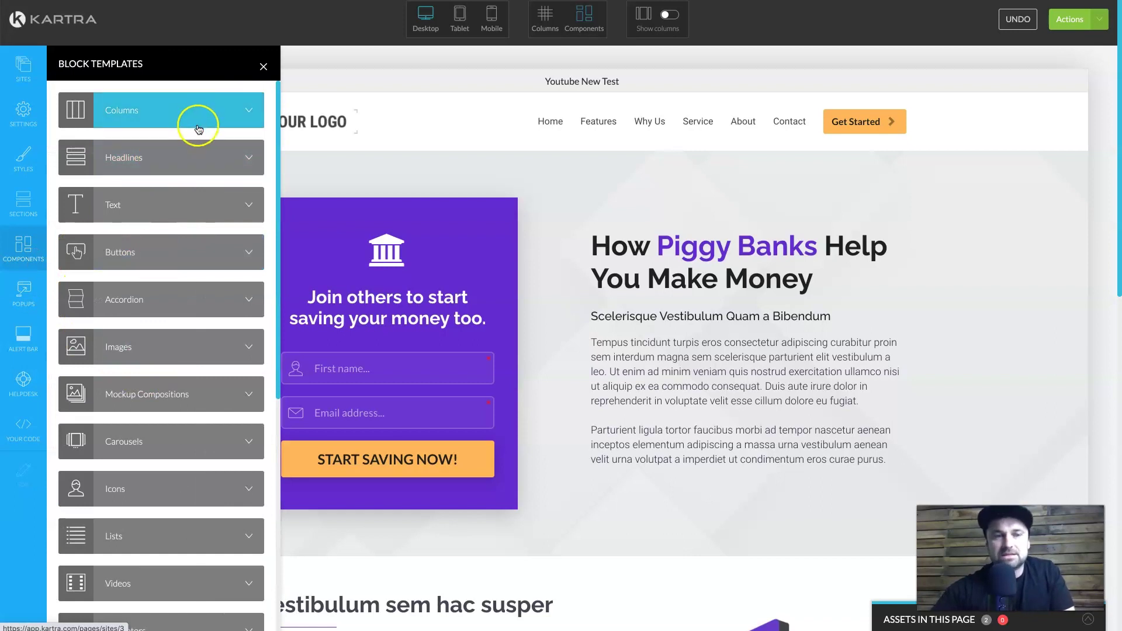
scroll(193, 275, "down", 1)
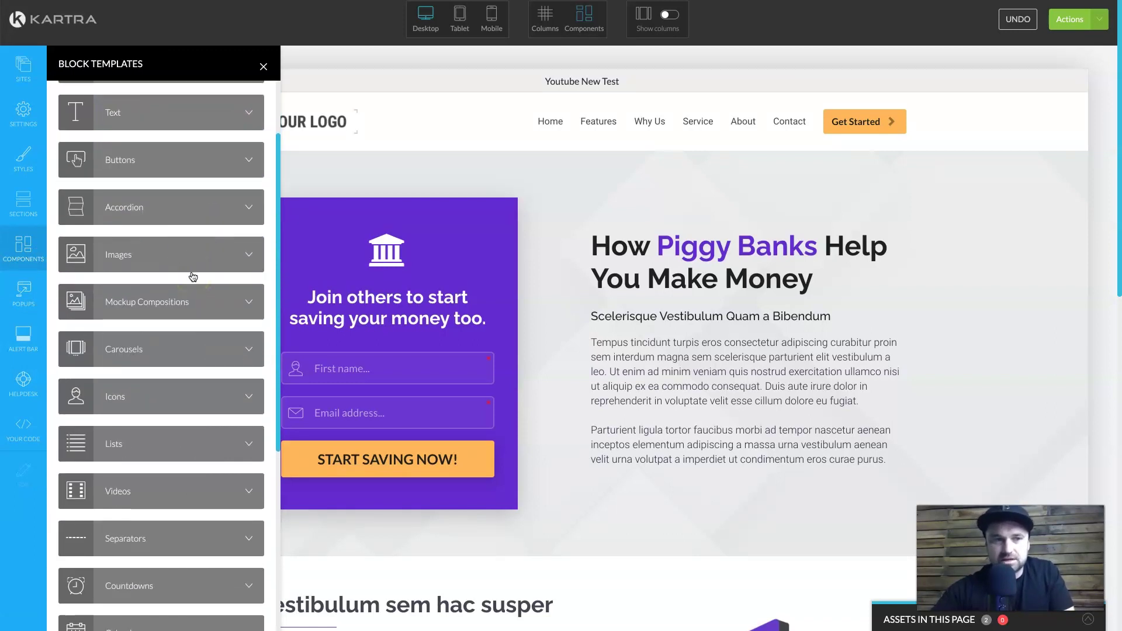
scroll(204, 485, "down", 5)
scroll(203, 487, "up", 6)
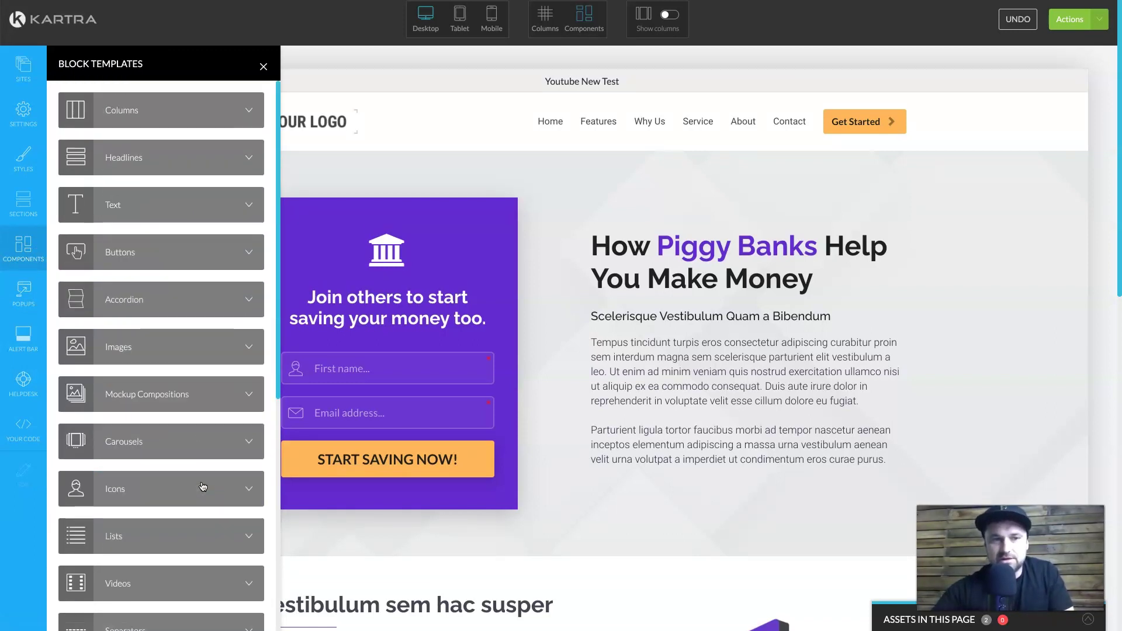
left_click(243, 256)
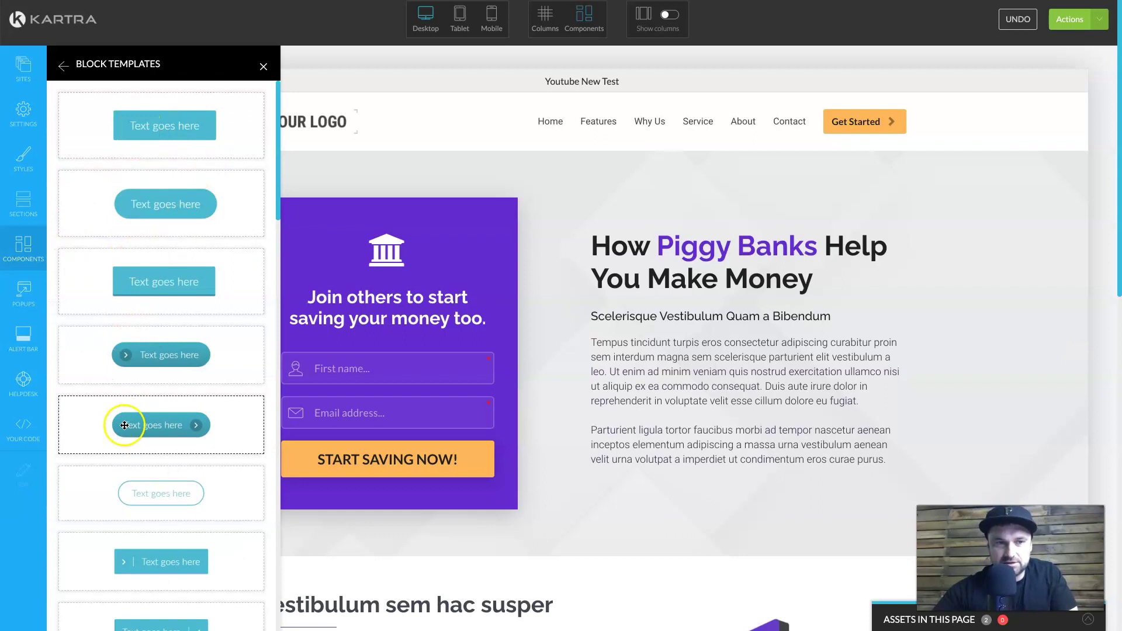
scroll(149, 519, "down", 4)
scroll(148, 520, "up", 4)
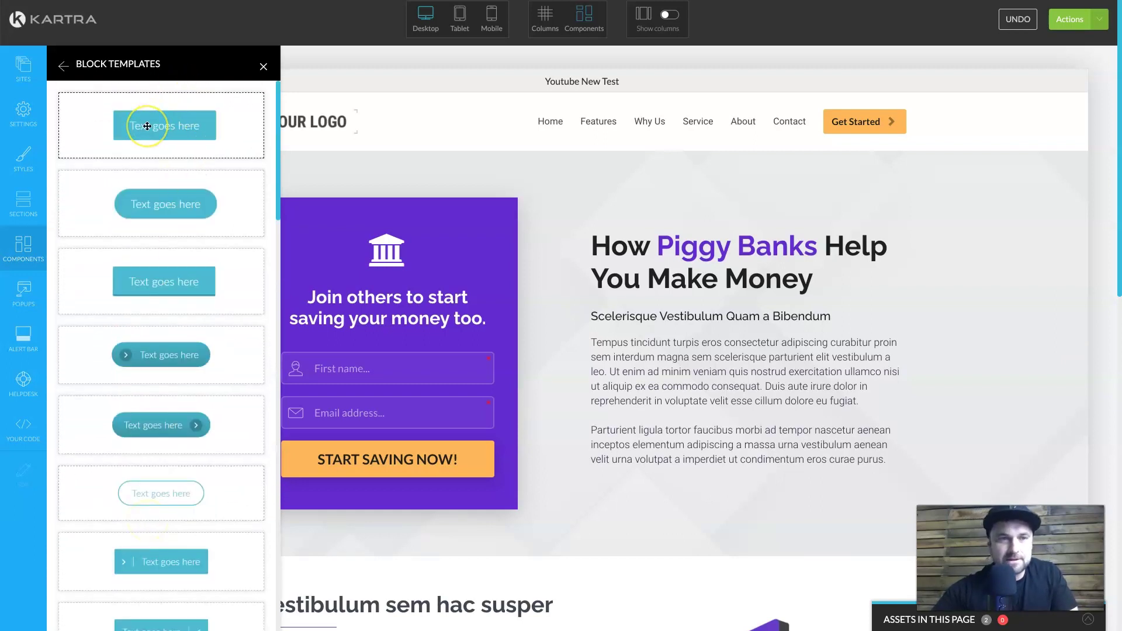
left_click_drag(147, 126, 537, 352)
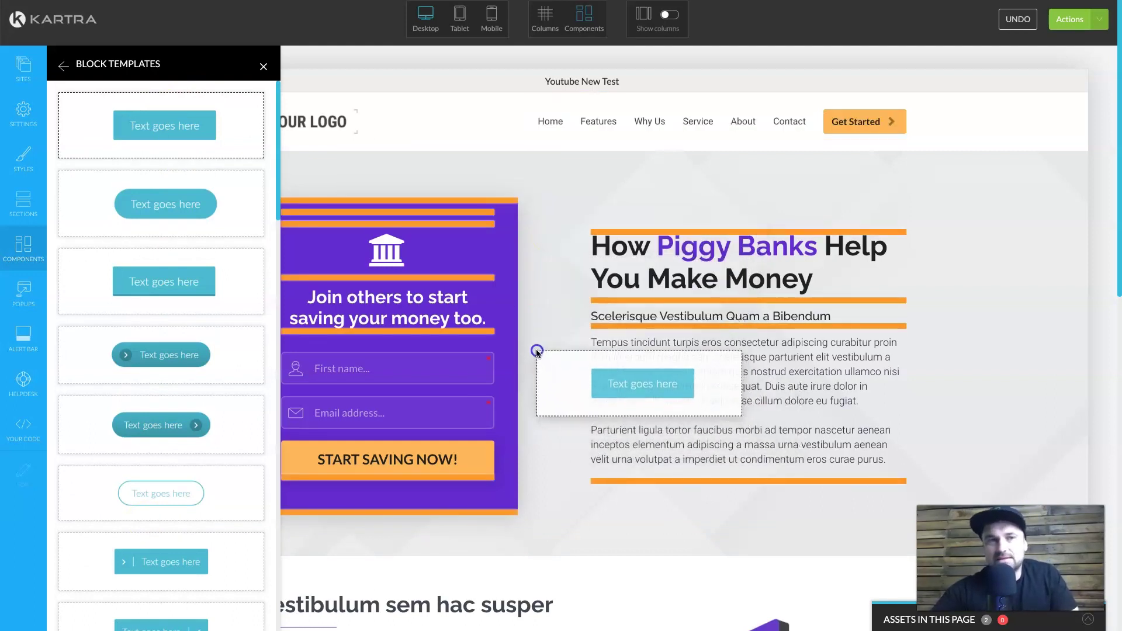
left_click_drag(537, 352, 644, 302)
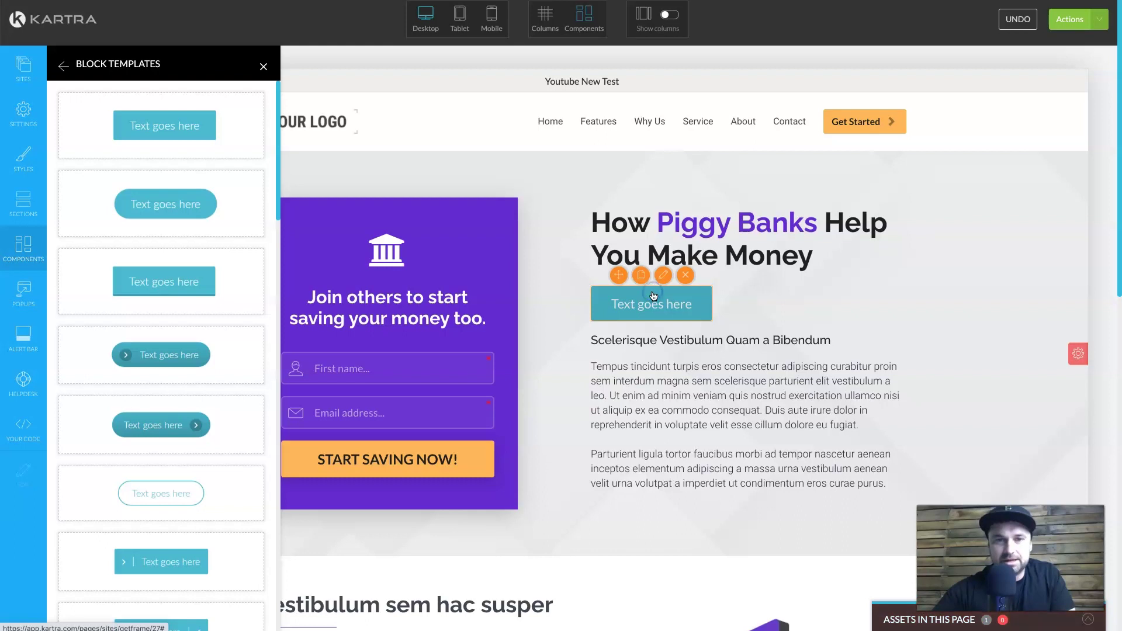
left_click(662, 276)
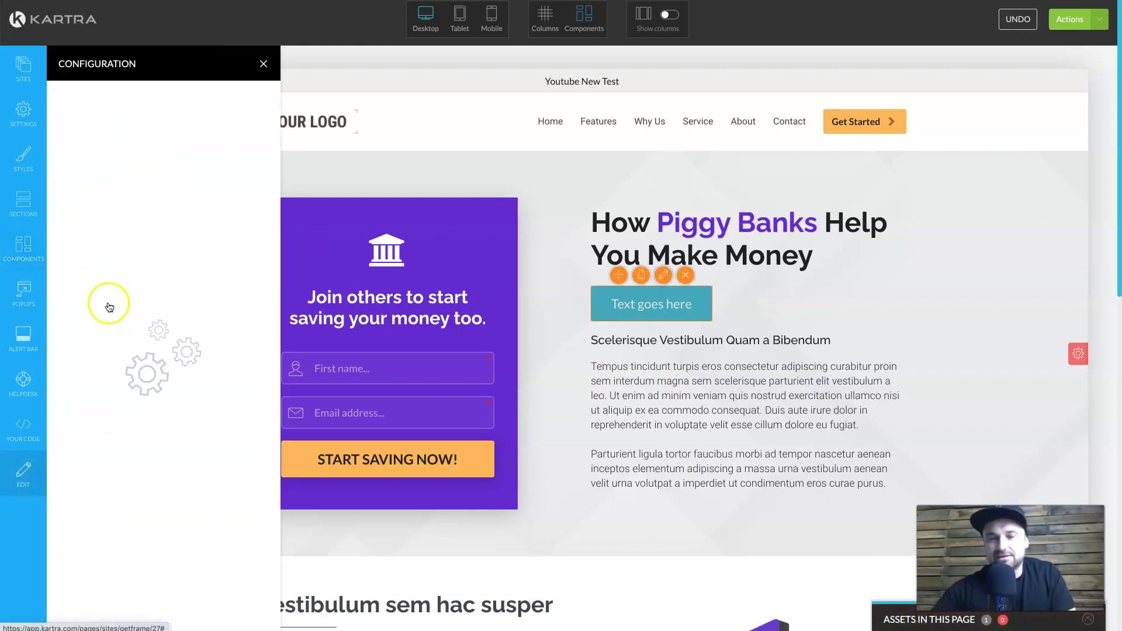
Close the button's Configuration panel and scroll through the page to review the new button.
left_click(276, 64)
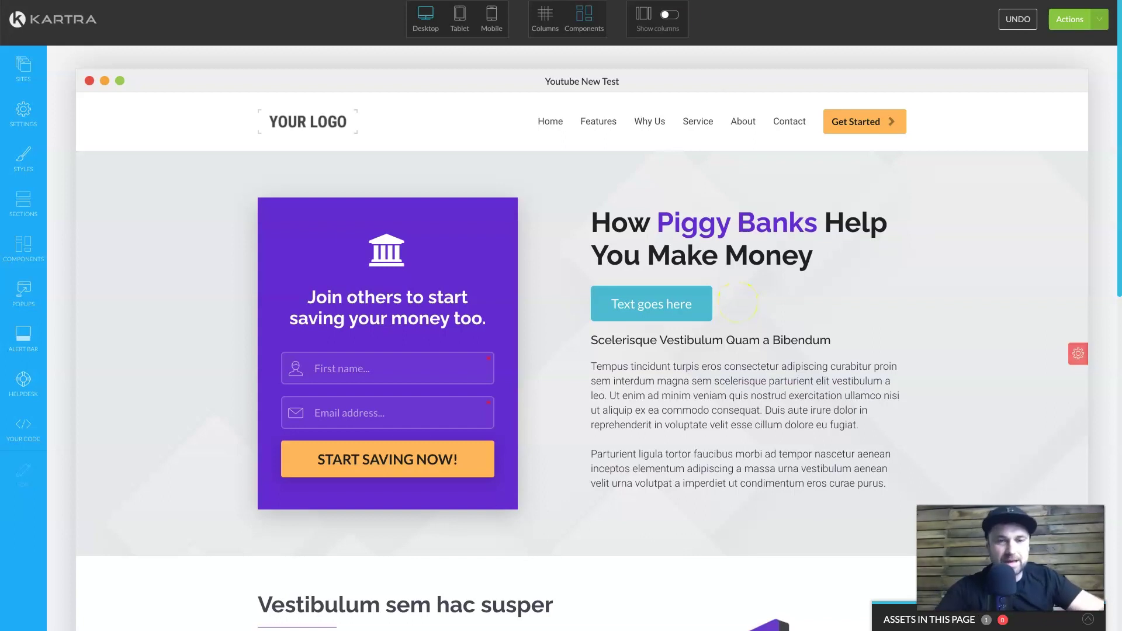
mouse_move(465, 254)
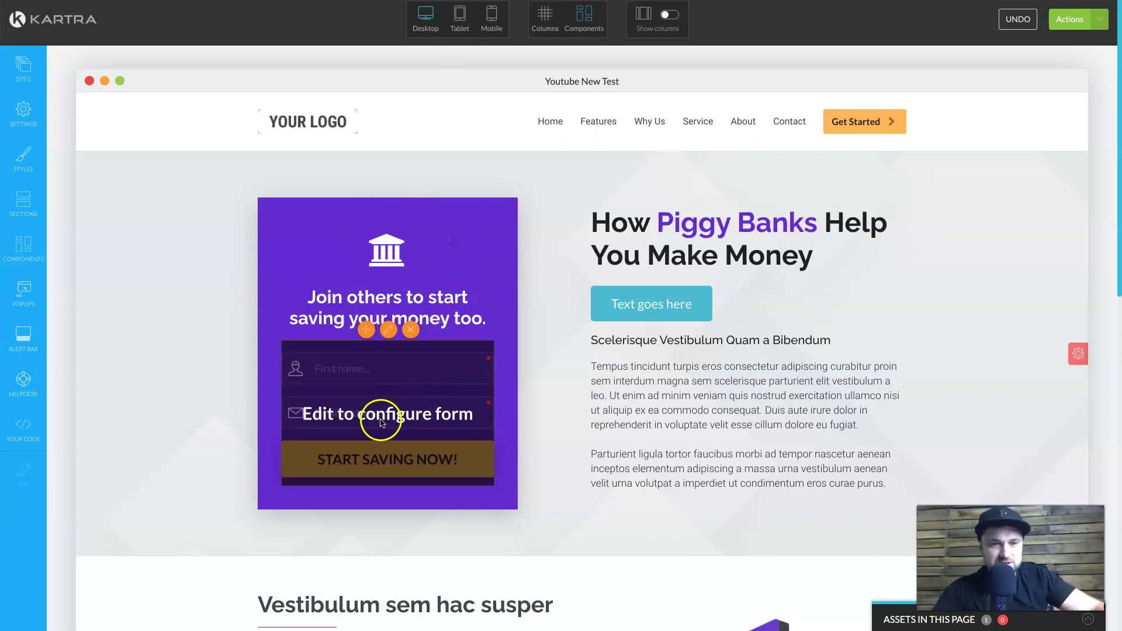
scroll(475, 380, "down", 3)
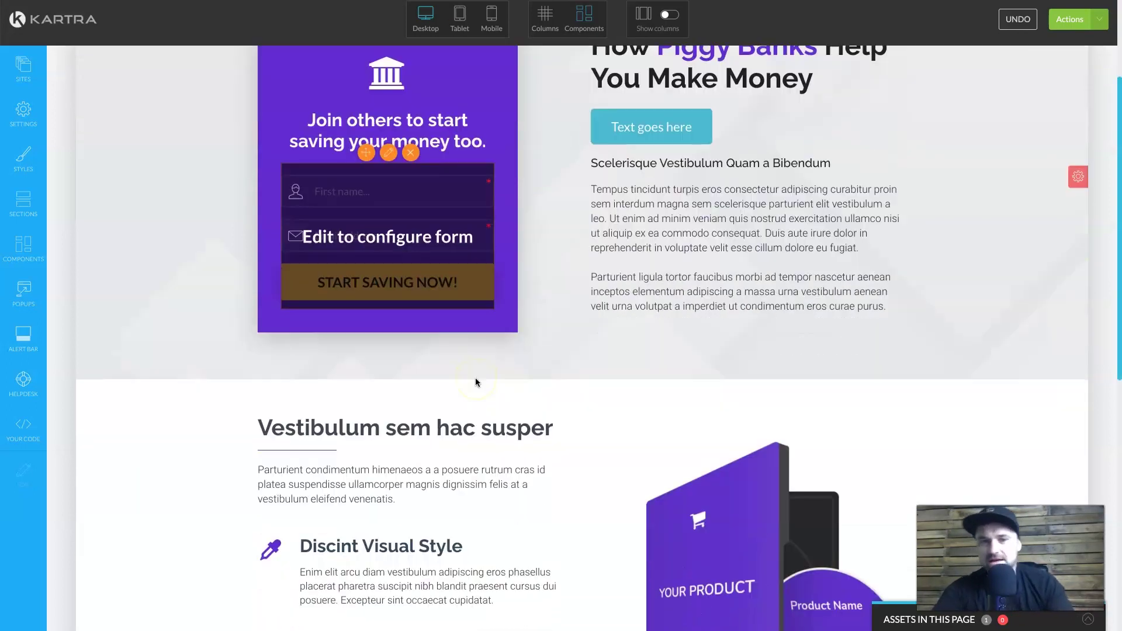
scroll(475, 382, "down", 9)
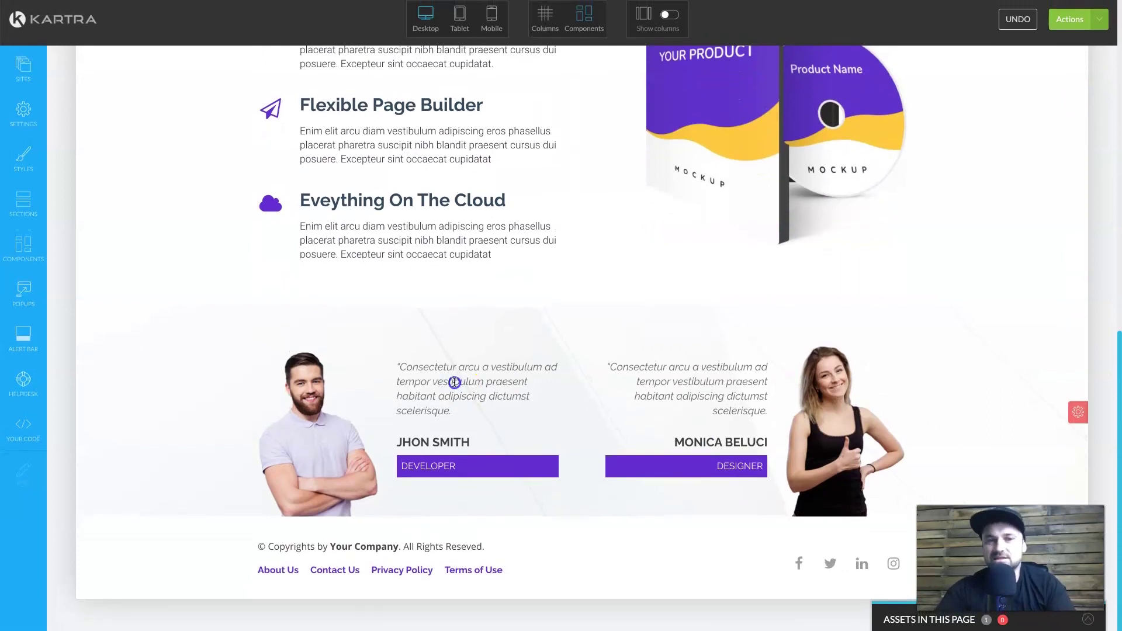
mouse_move(455, 382)
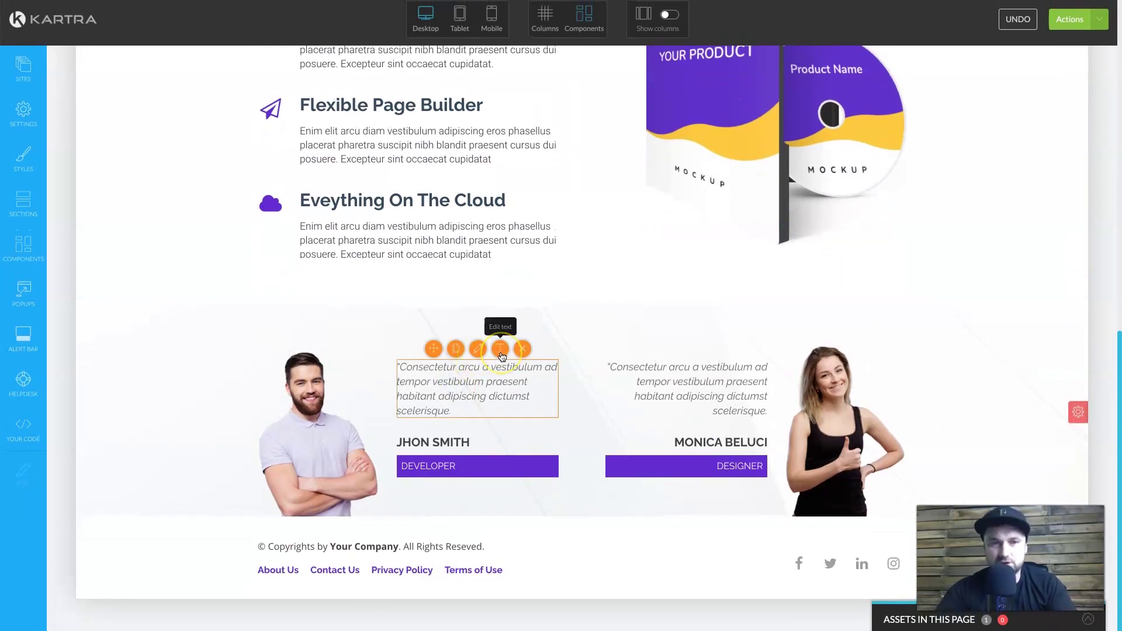
scroll(502, 355, "up", 12)
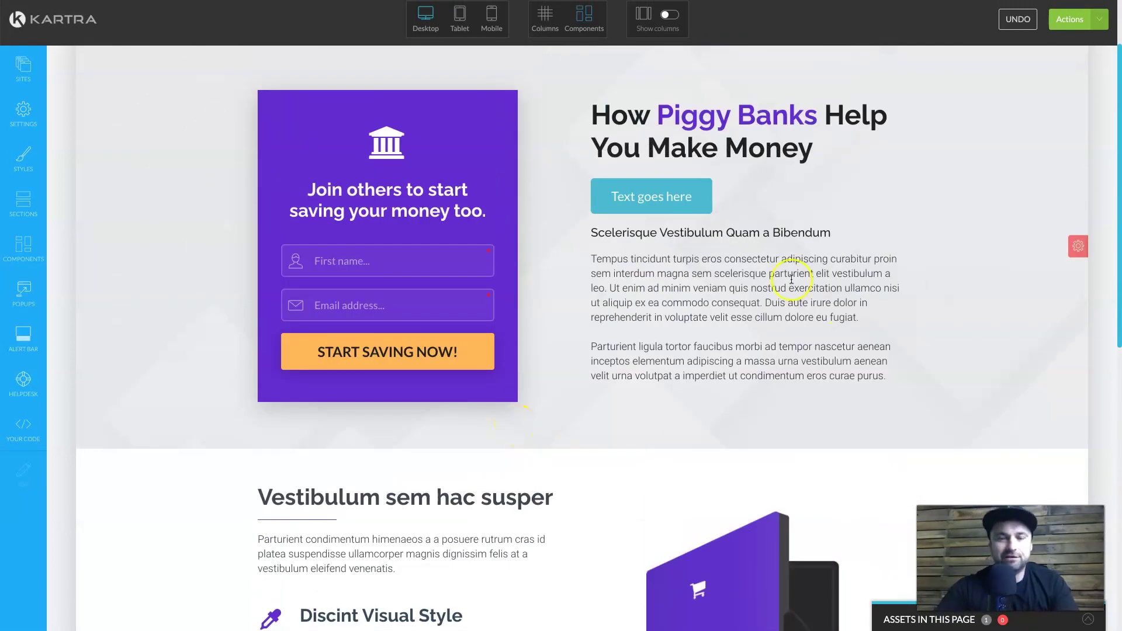
mouse_move(372, 301)
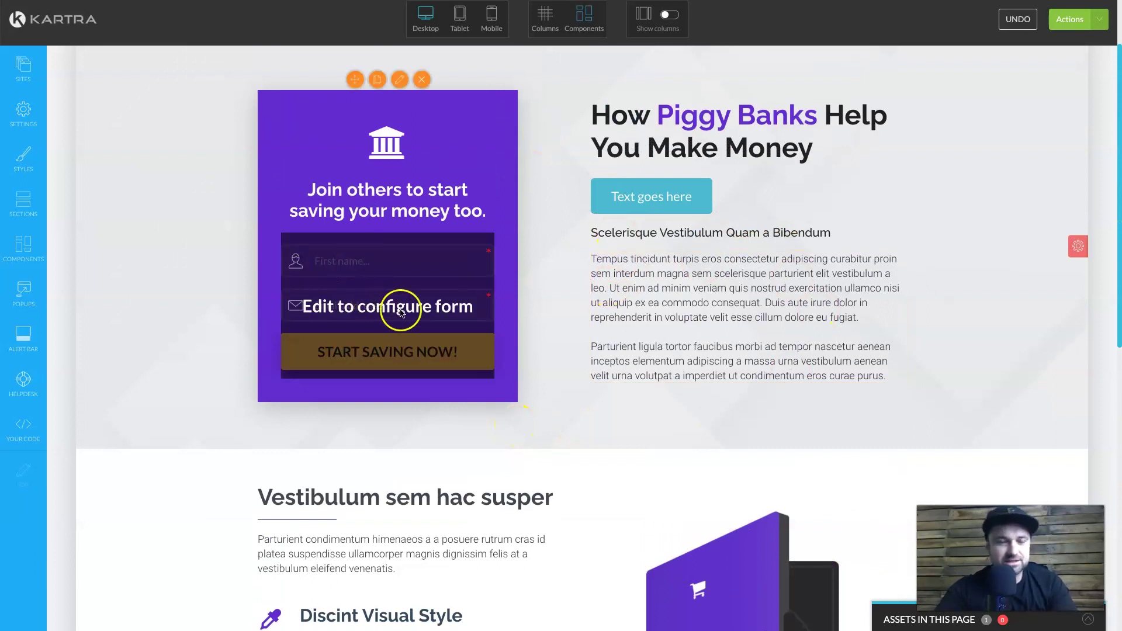
scroll(564, 415, "down", 4)
scroll(564, 415, "up", 6)
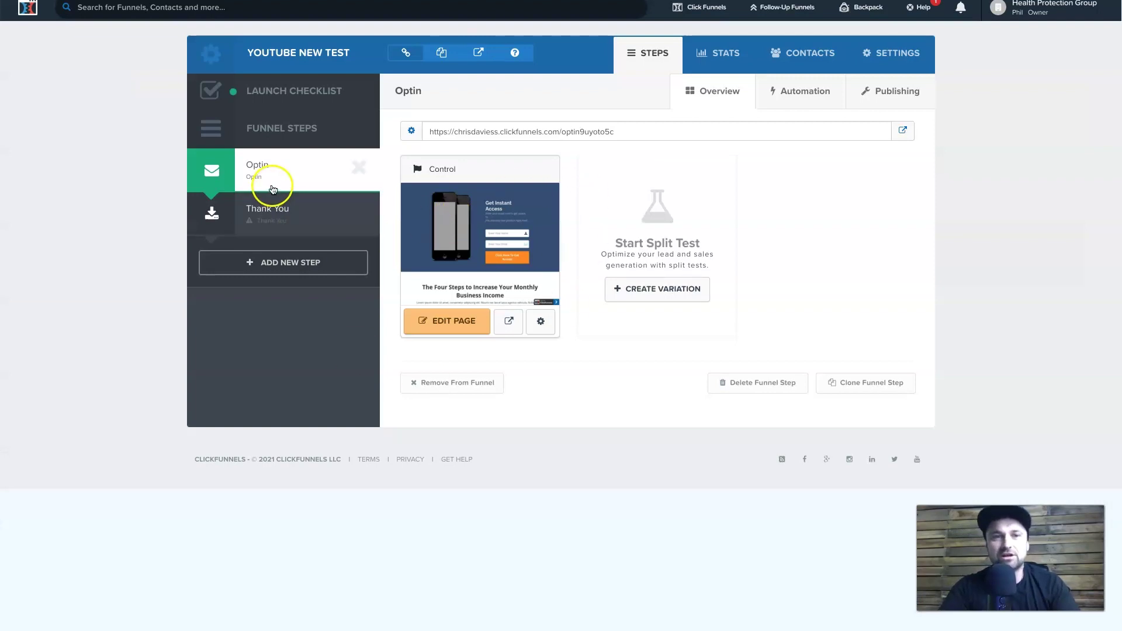
Open the Optin step in the page editor, showing the Get Instant Access form.
left_click(461, 327)
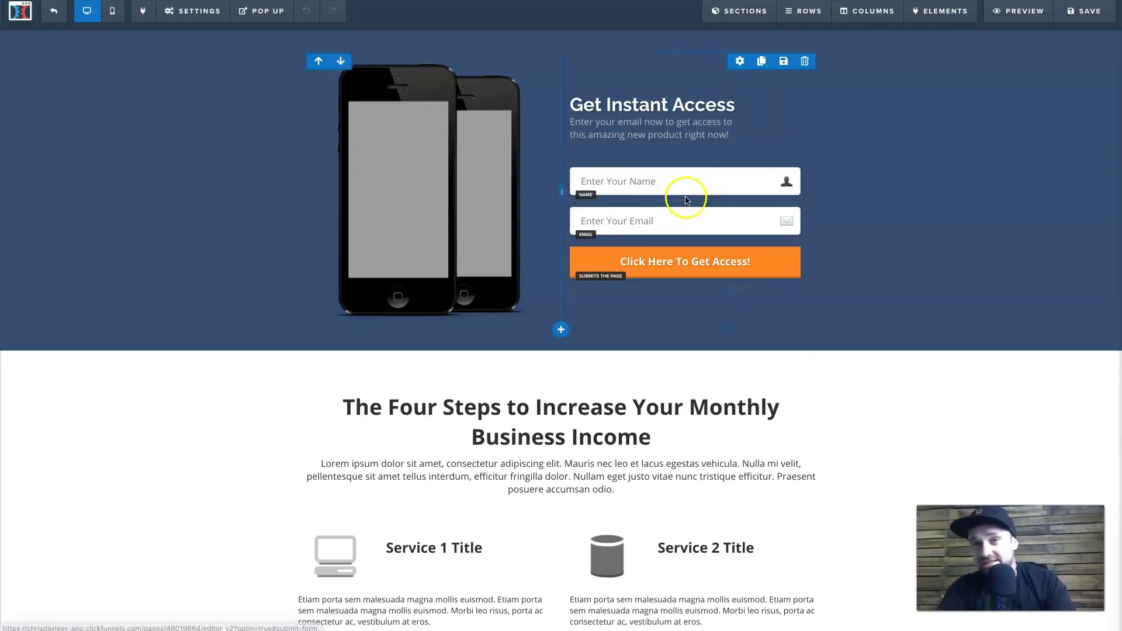
left_click(634, 110)
type("asdf")
key("BackSpace")
key("BackSpace")
key("BackSpace")
key("BackSpace")
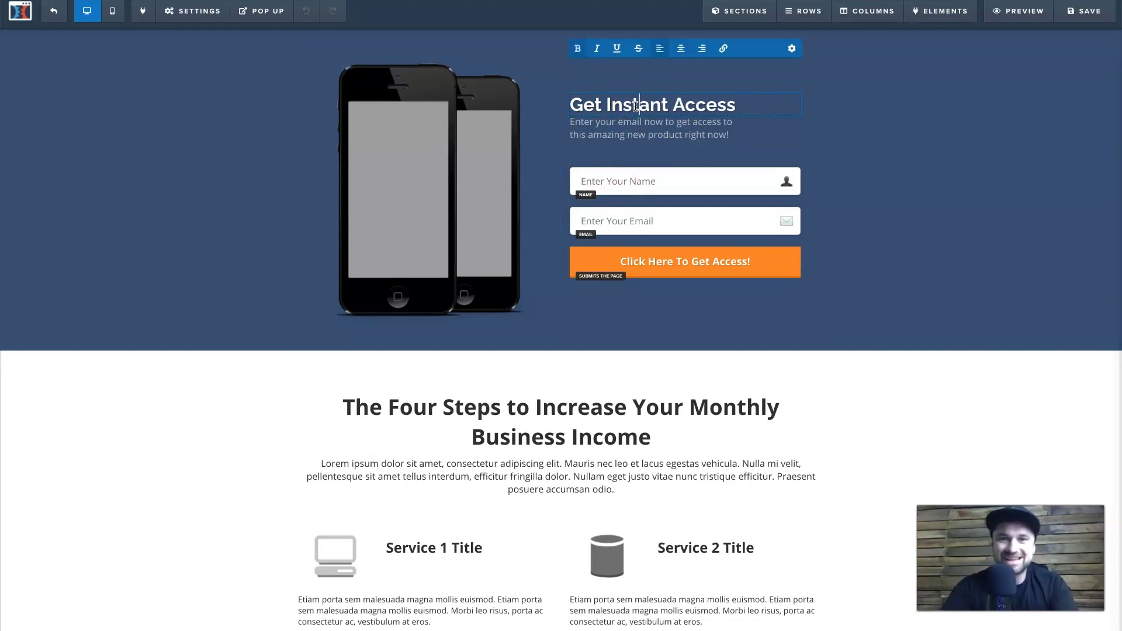
left_click(370, 430)
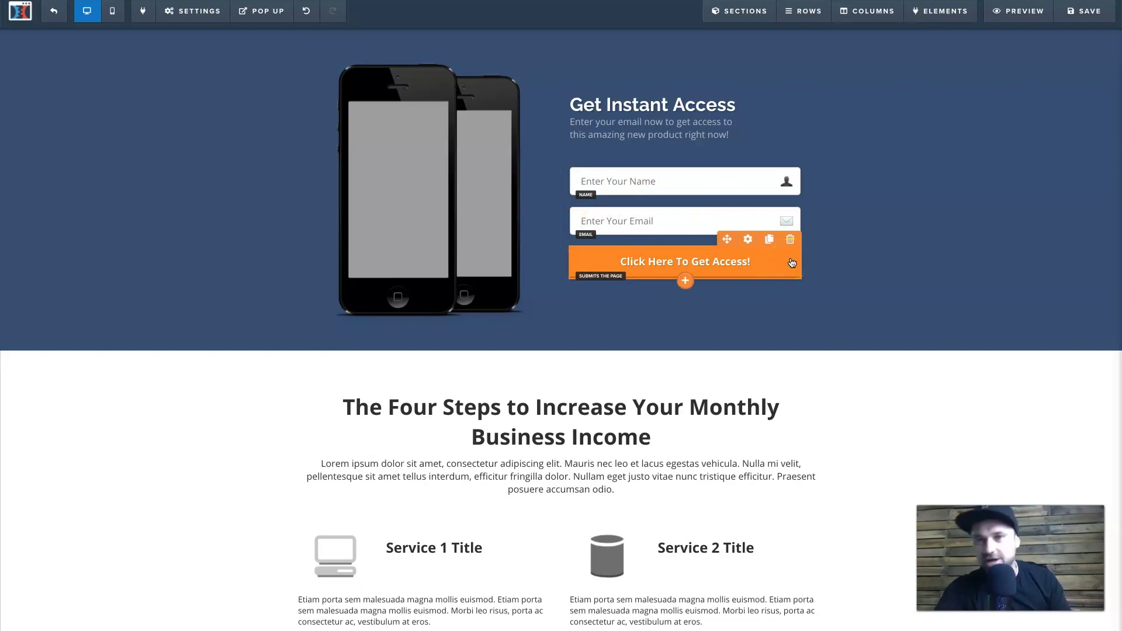
scroll(791, 263, "down", 10)
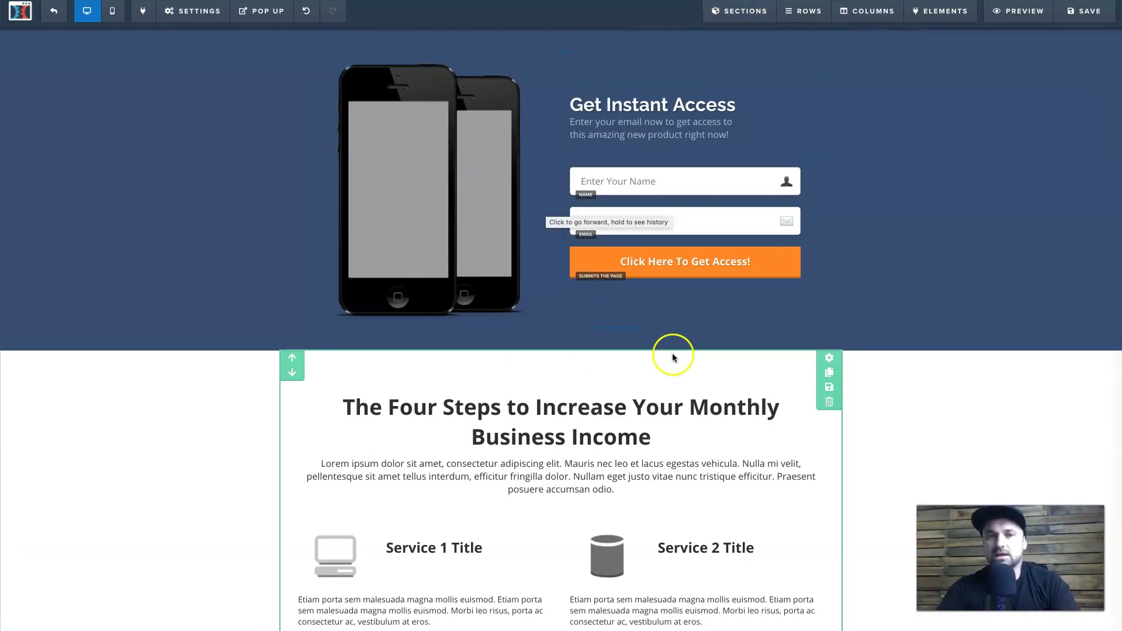
Browse the Add Element list of page elements.
left_click(934, 18)
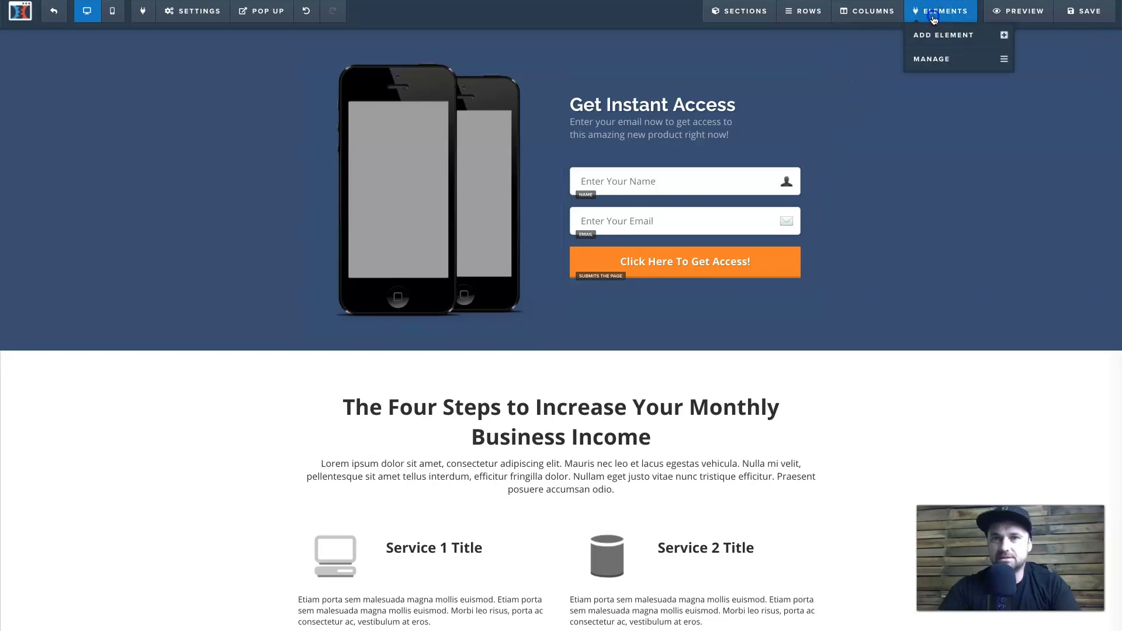
left_click(935, 36)
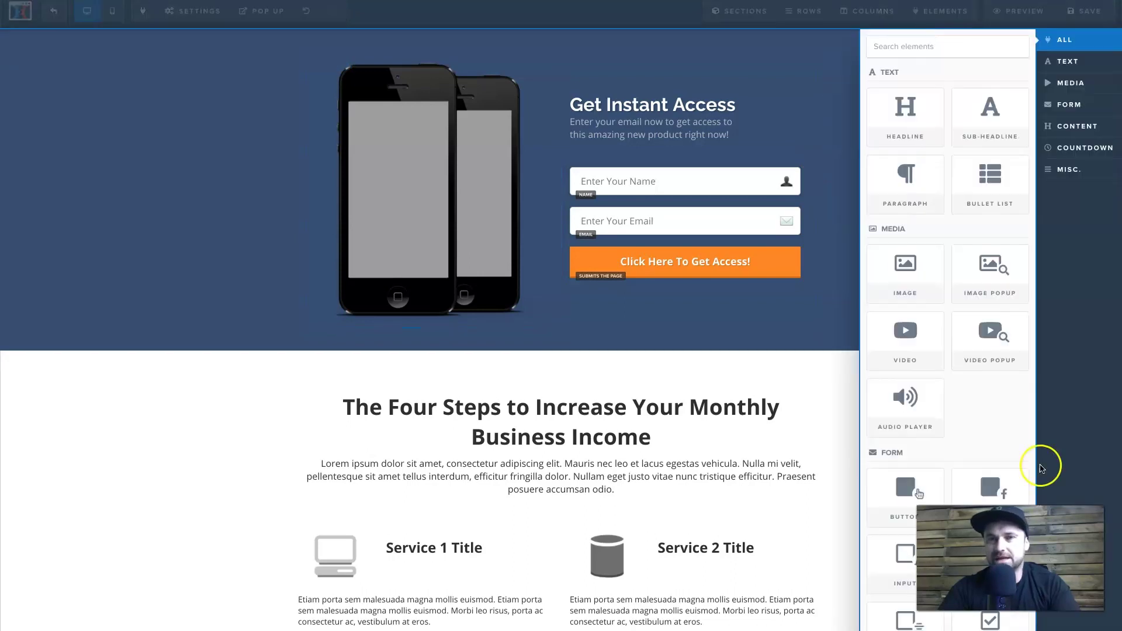
scroll(932, 362, "down", 10)
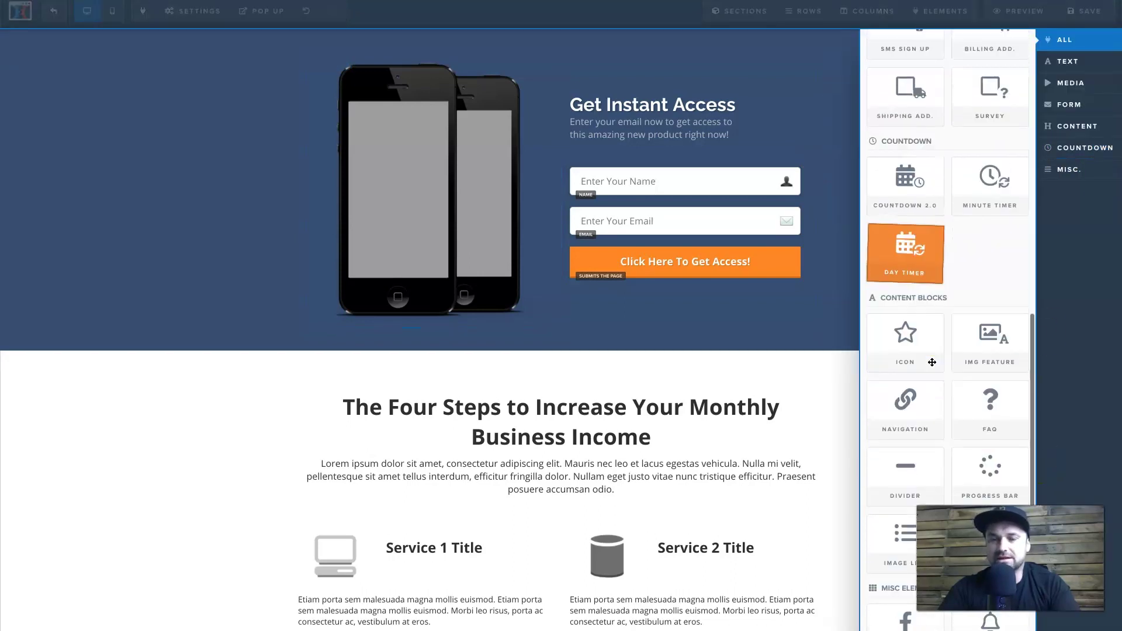
scroll(958, 280, "down", 1)
scroll(906, 263, "up", 5)
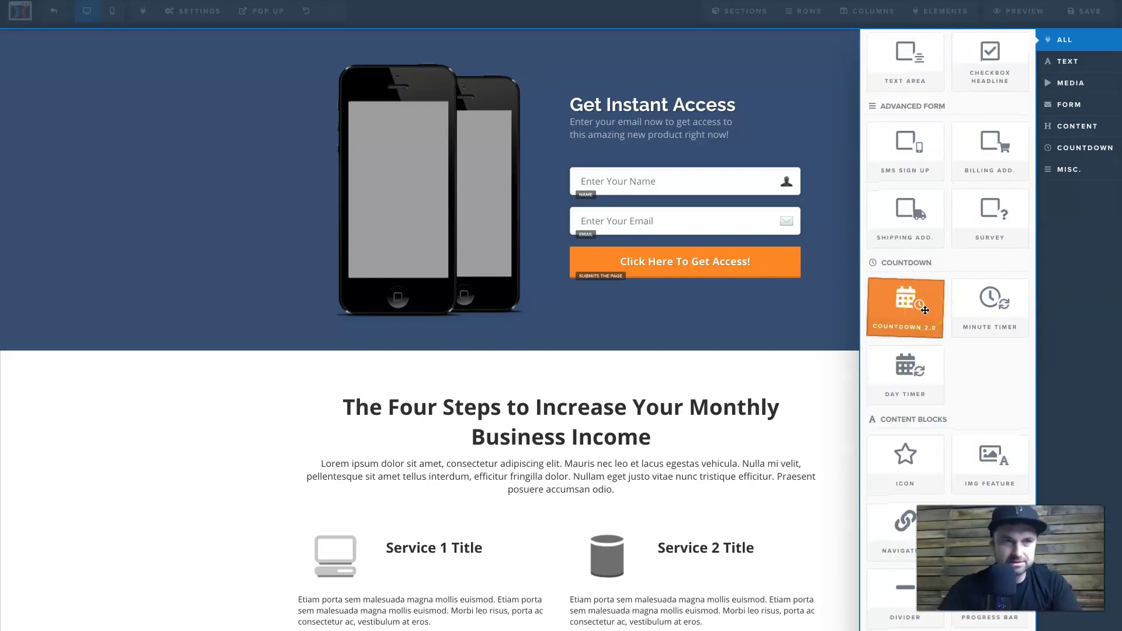
scroll(925, 310, "up", 8)
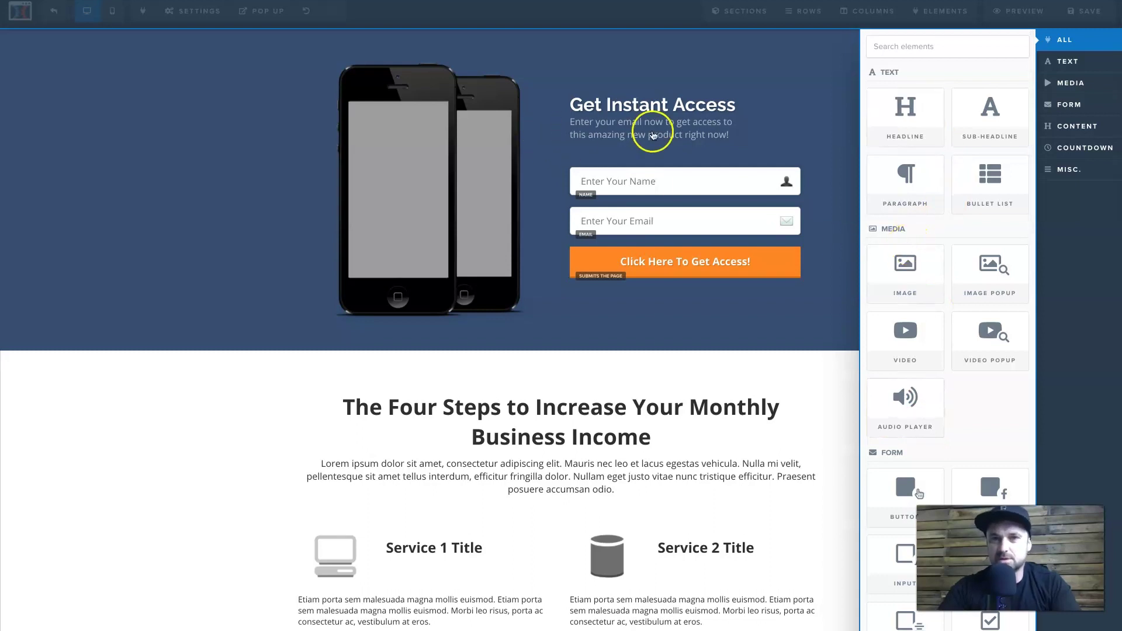
Review the headline's basic, advanced and animation settings, then close them.
left_click(709, 111)
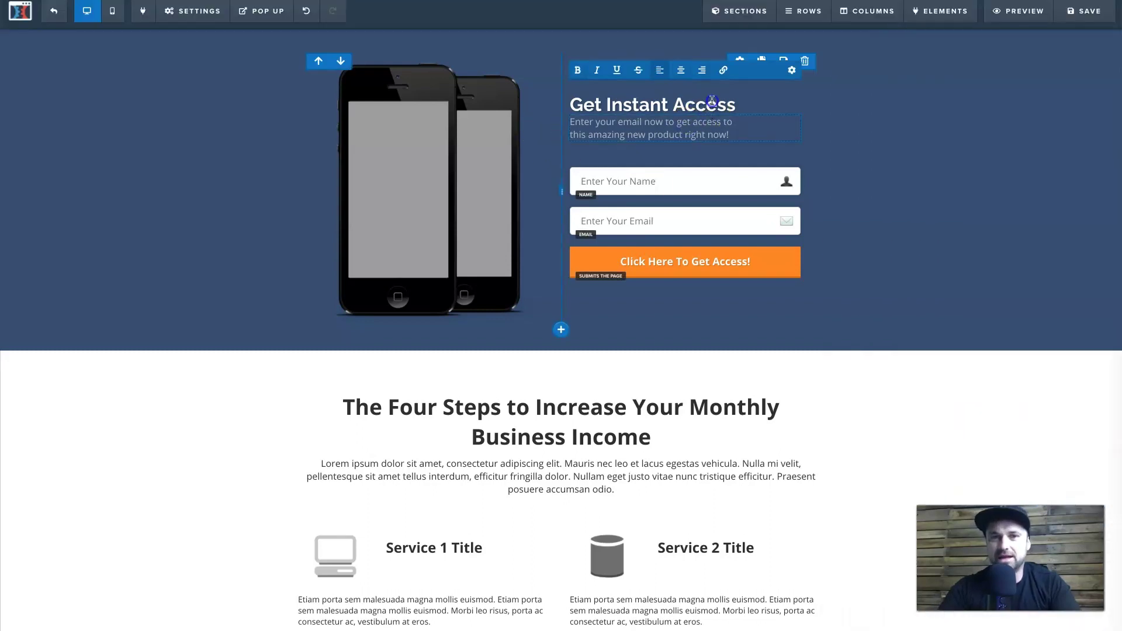
left_click(793, 70)
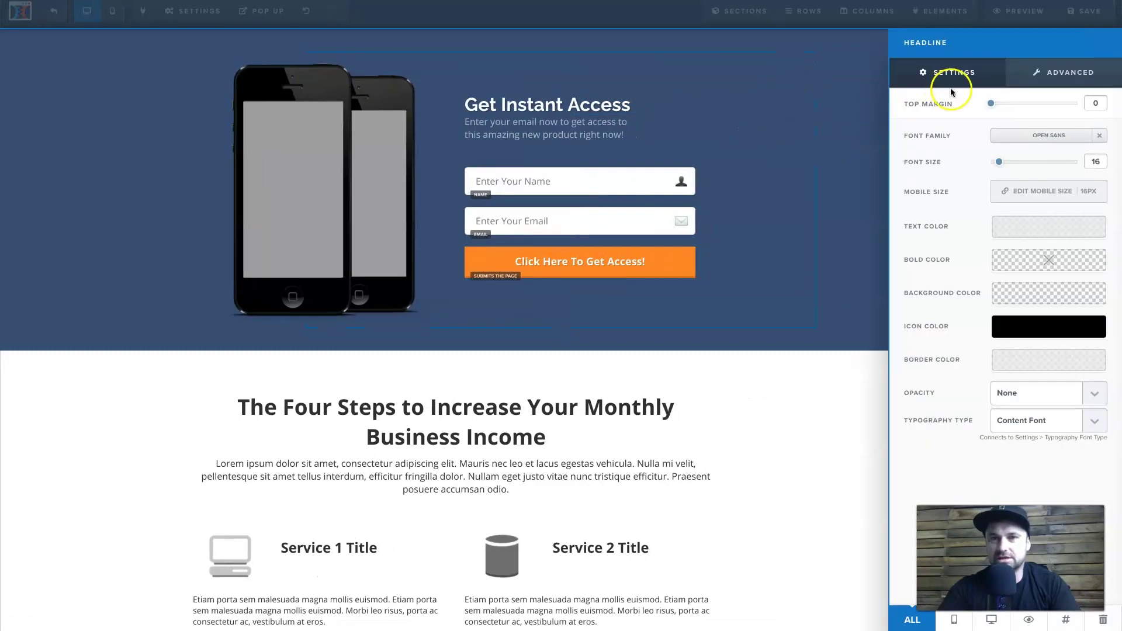
left_click(1053, 73)
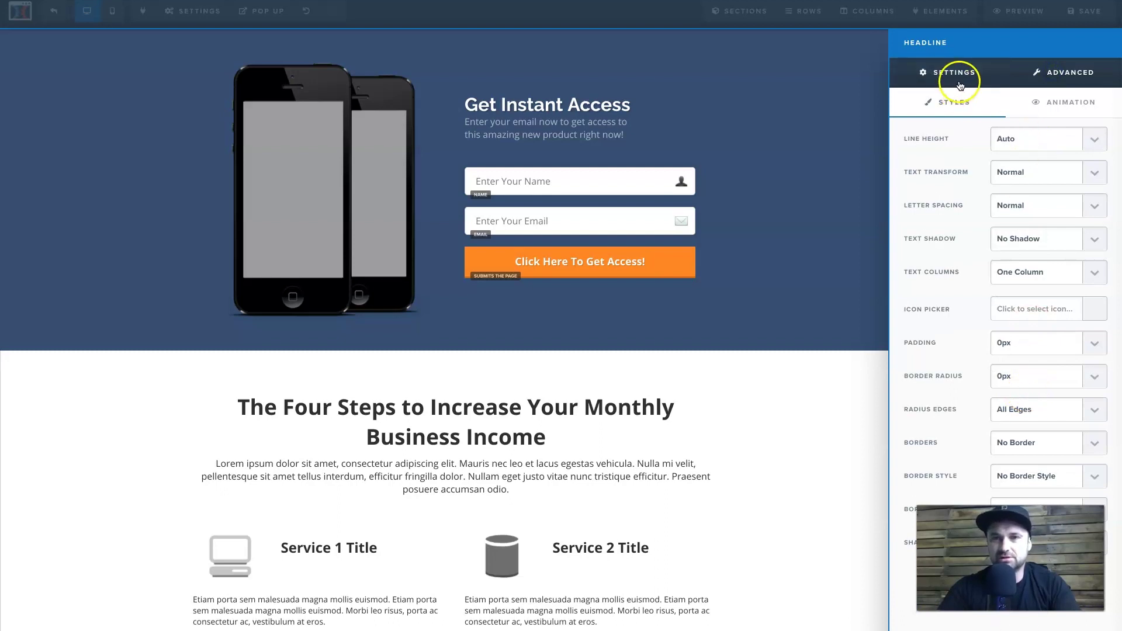
left_click(1046, 106)
left_click(949, 72)
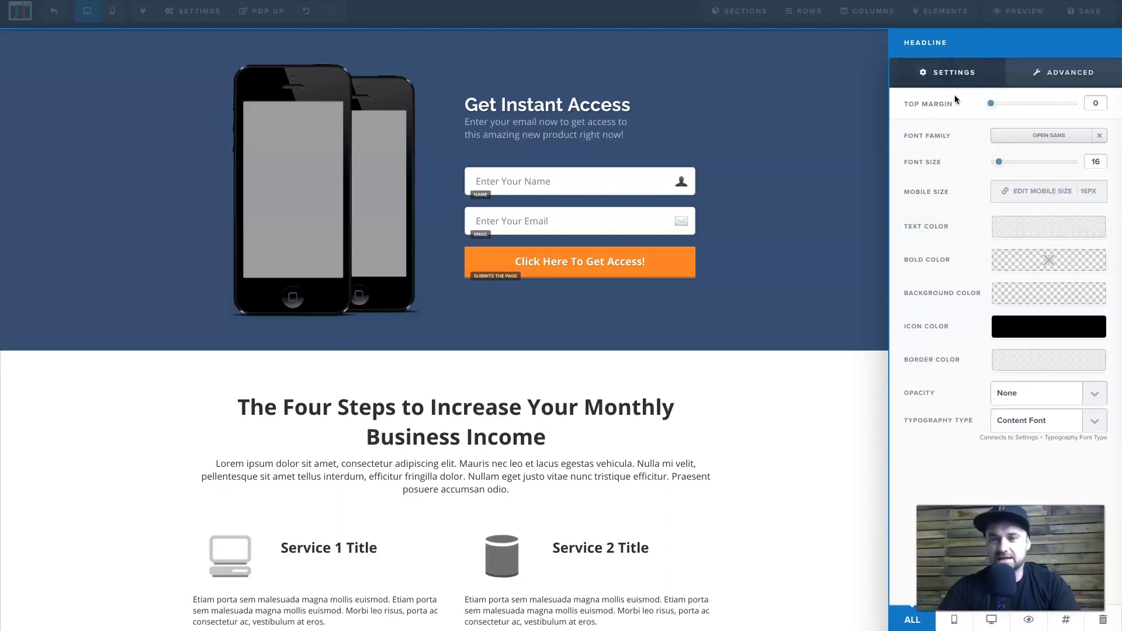
left_click(515, 453)
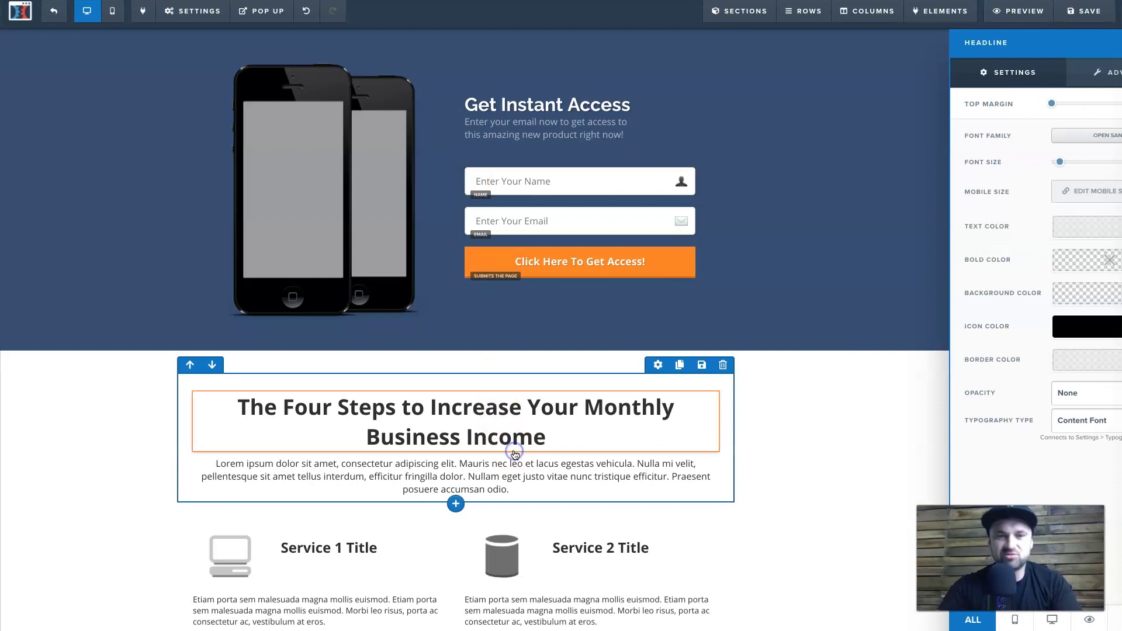
Save the opt-in page so the updates go live, then exit the editor.
scroll(514, 454, "down", 10)
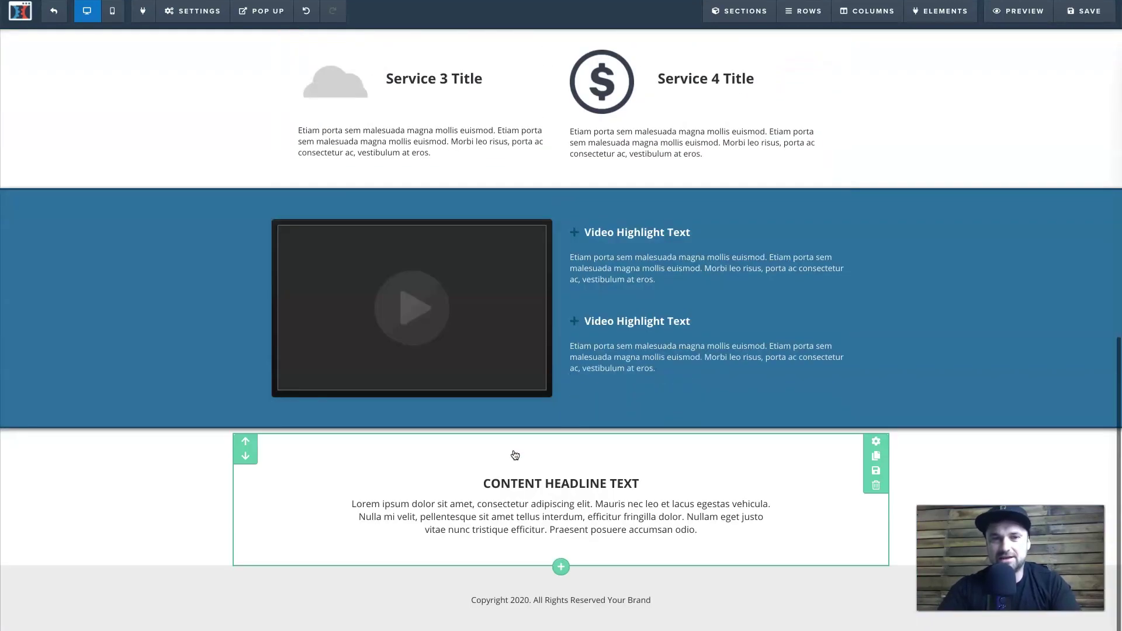
left_click(613, 231)
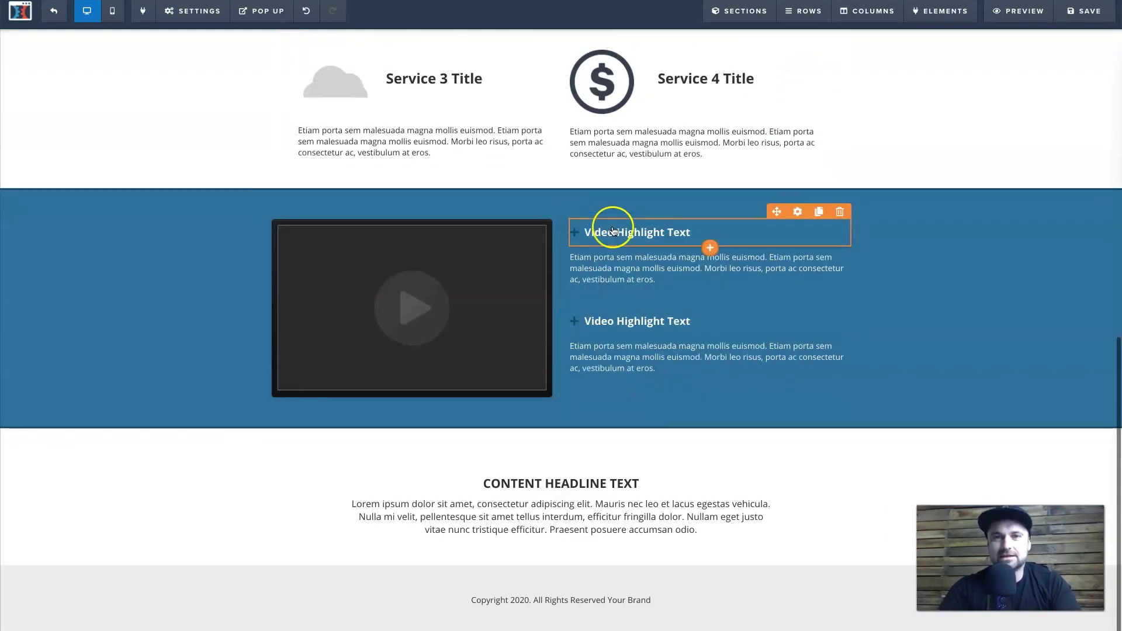
scroll(613, 231, "up", 10)
left_click(1059, 8)
left_click(50, 15)
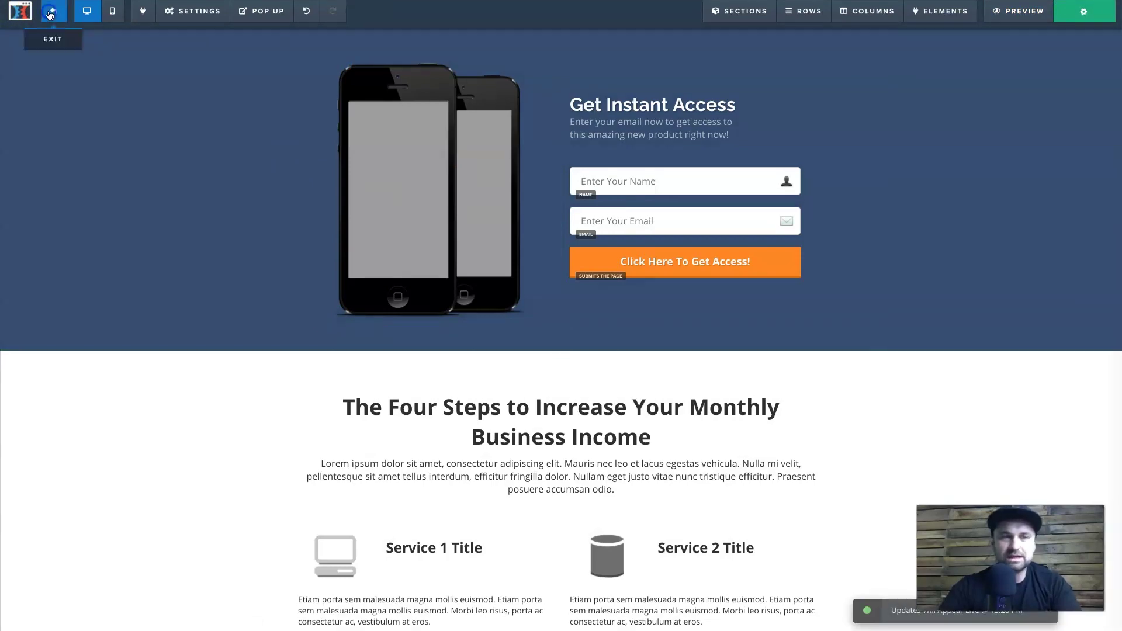